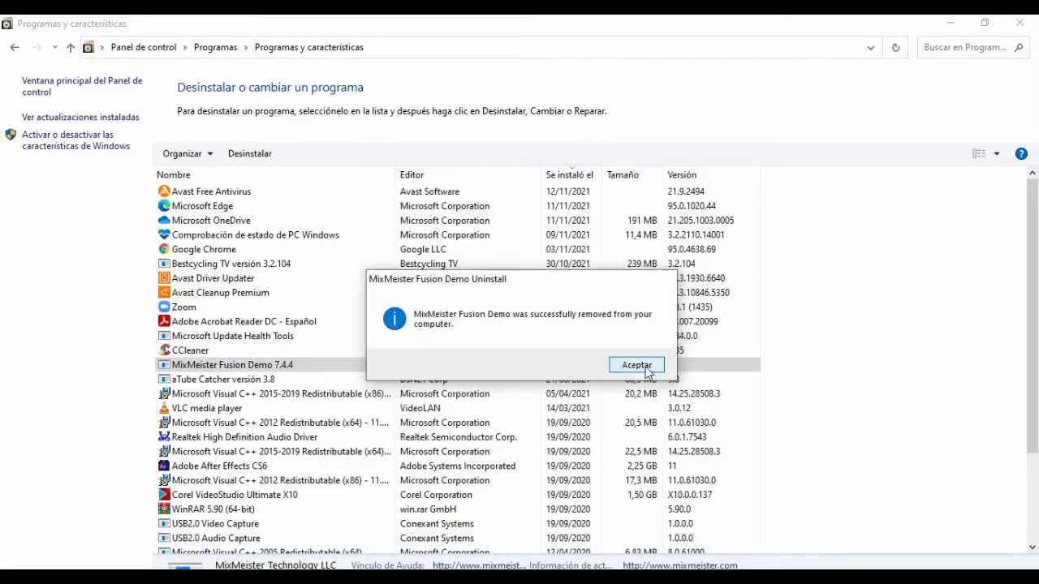
Step: Close the finished MixMeister Fusion Demo uninstaller and delete the leftover MixMeister Fusion folder from Archivos de programa (x86) on drive C
{"action": "left_click", "coordinate": [635, 365]}
{"action": "left_click", "coordinate": [1034, 22]}
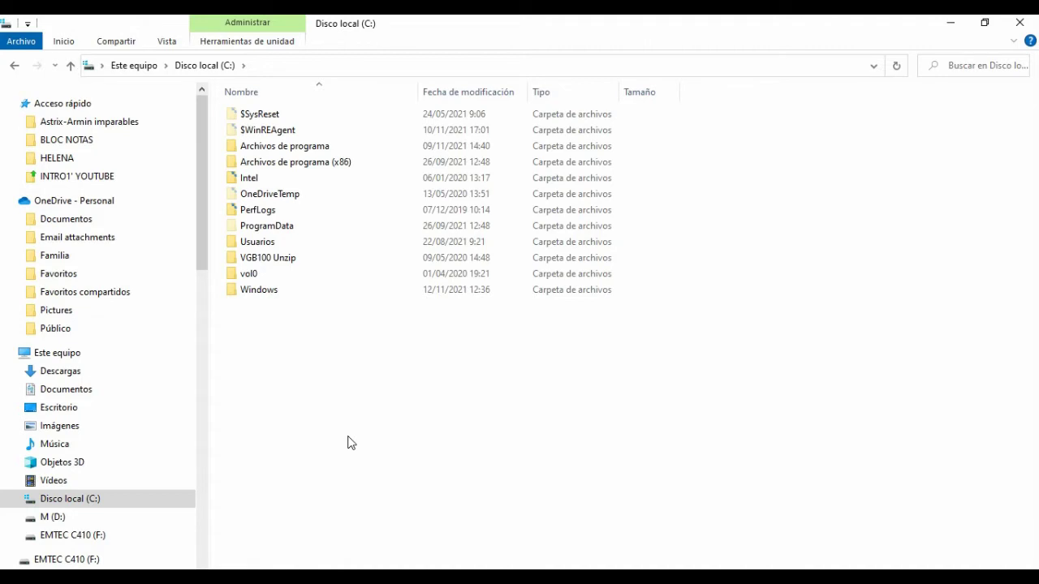
{"action": "double_click", "coordinate": [331, 163]}
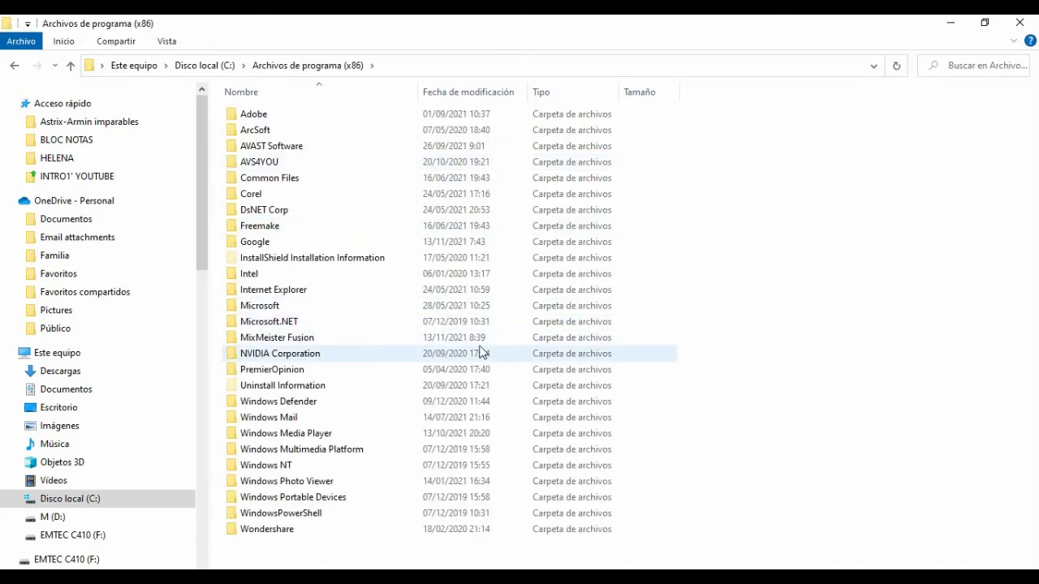
{"action": "right_click", "coordinate": [446, 338]}
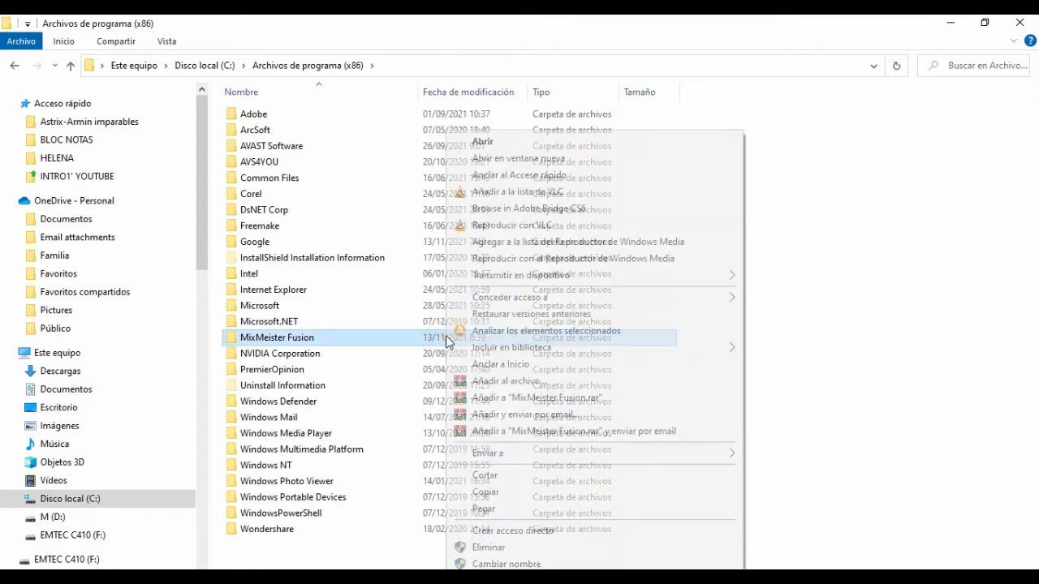
{"action": "left_click", "coordinate": [489, 547]}
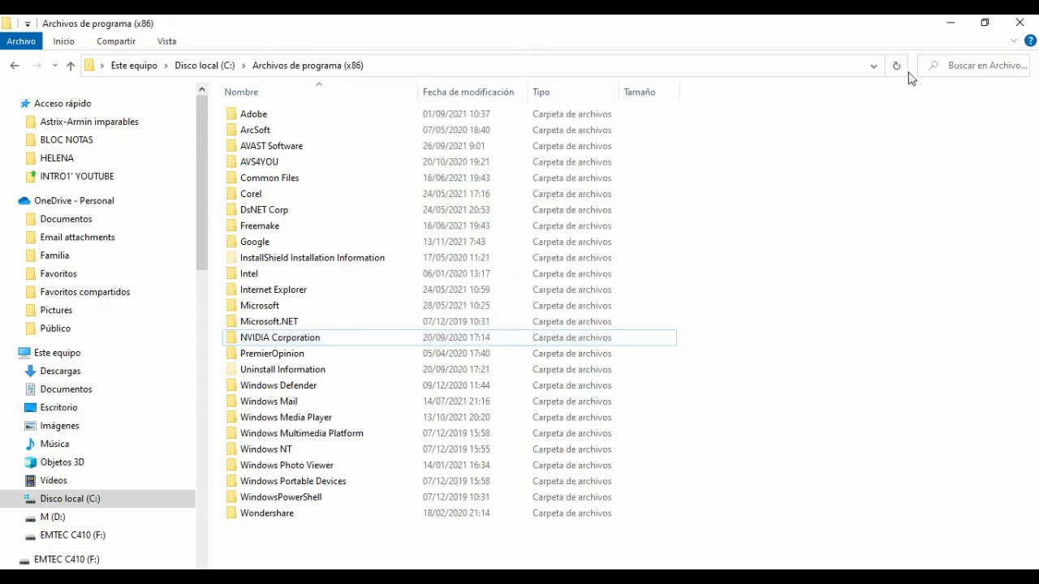
{"action": "left_click", "coordinate": [1019, 23]}
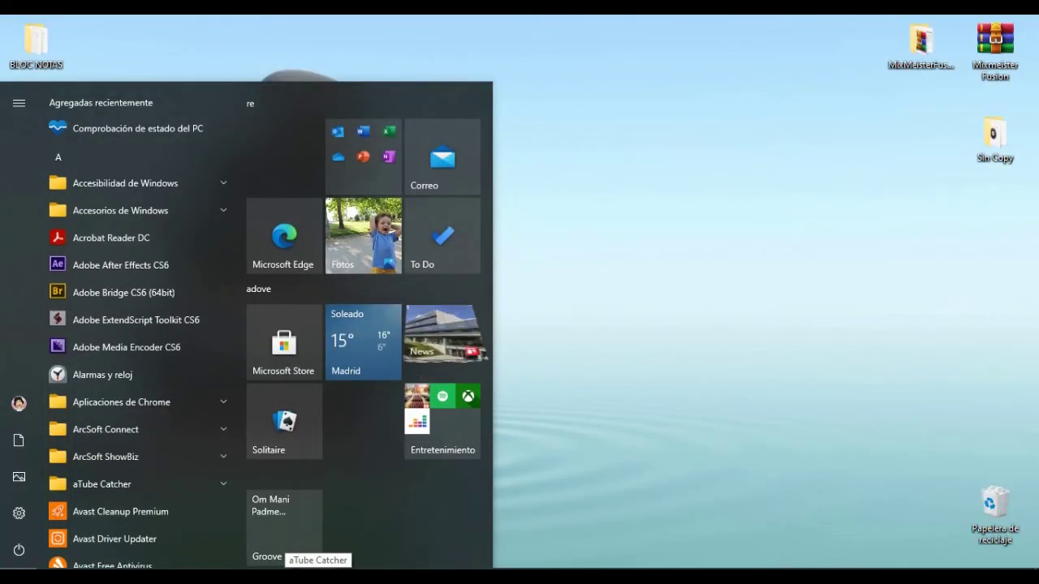
Step: Open the Registry Editor (regedit) and delete the MixMeister Technology key under HKEY_CURRENT_USER\SOFTWARE
{"action": "type", "text": "regedit"}
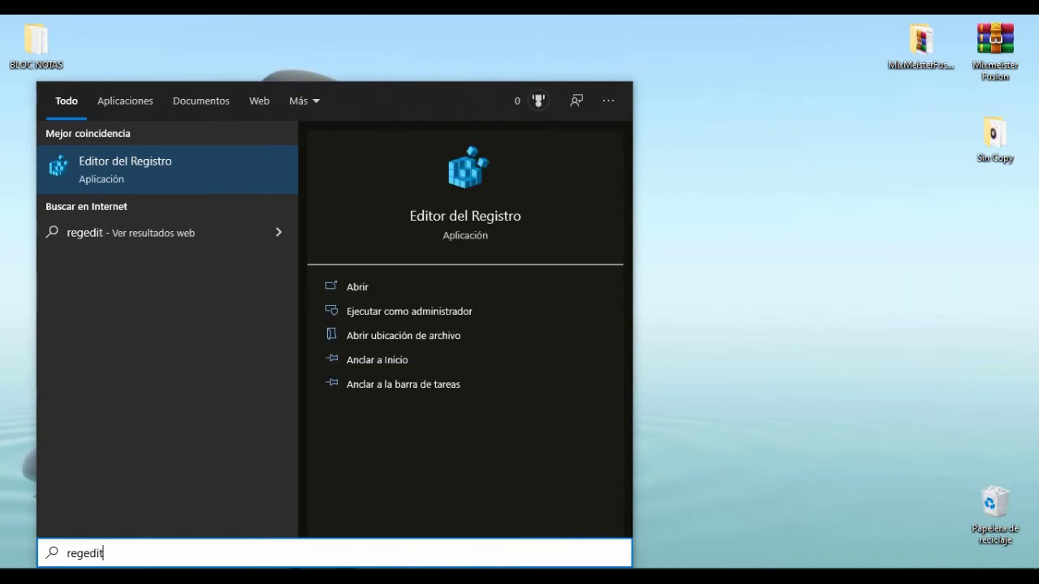
{"action": "key", "text": "Return"}
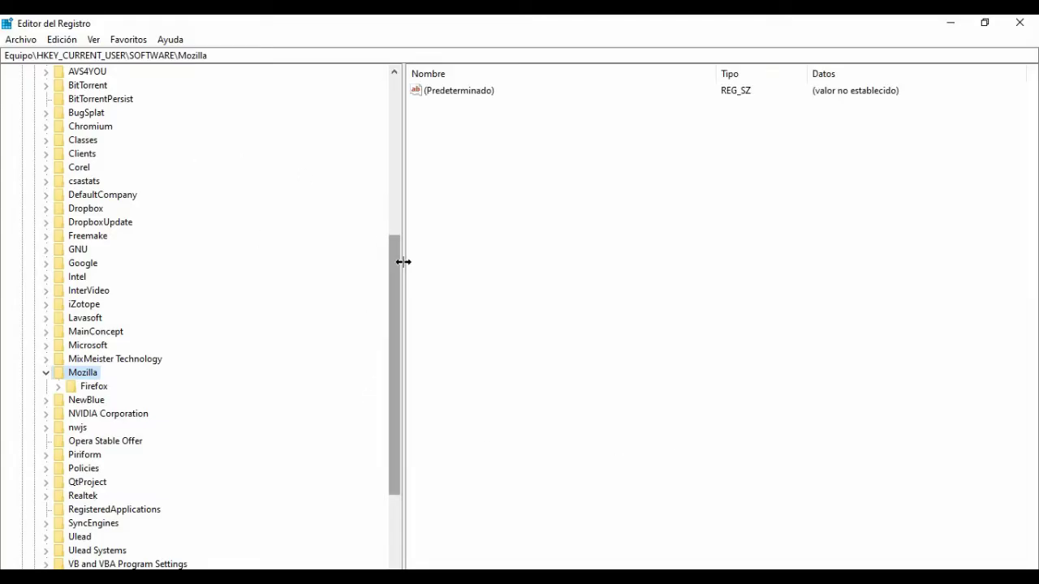
{"action": "left_click_drag", "start_coordinate": [397, 266], "coordinate": [410, 86]}
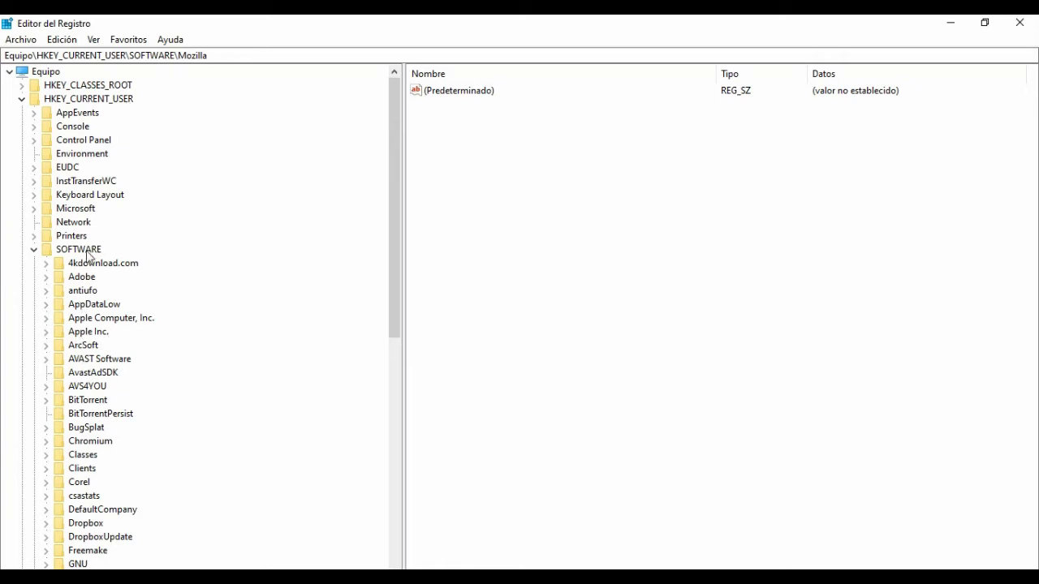
{"action": "scroll", "coordinate": [95, 354], "scroll_direction": "down", "scroll_amount": 1}
{"action": "scroll", "coordinate": [96, 355], "scroll_direction": "down", "scroll_amount": 1}
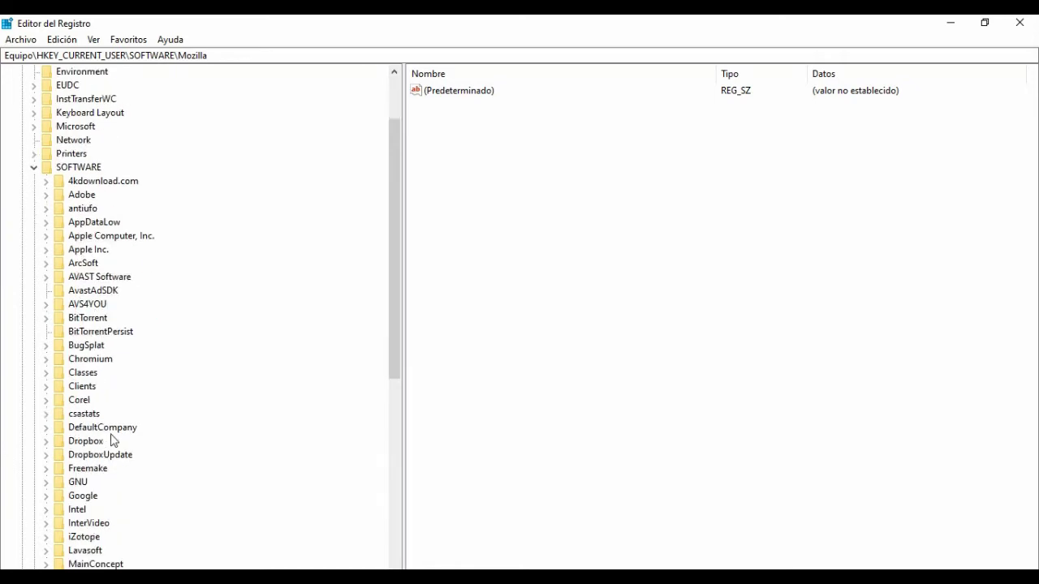
{"action": "scroll", "coordinate": [114, 441], "scroll_direction": "down", "scroll_amount": 2}
{"action": "left_click", "coordinate": [114, 511]}
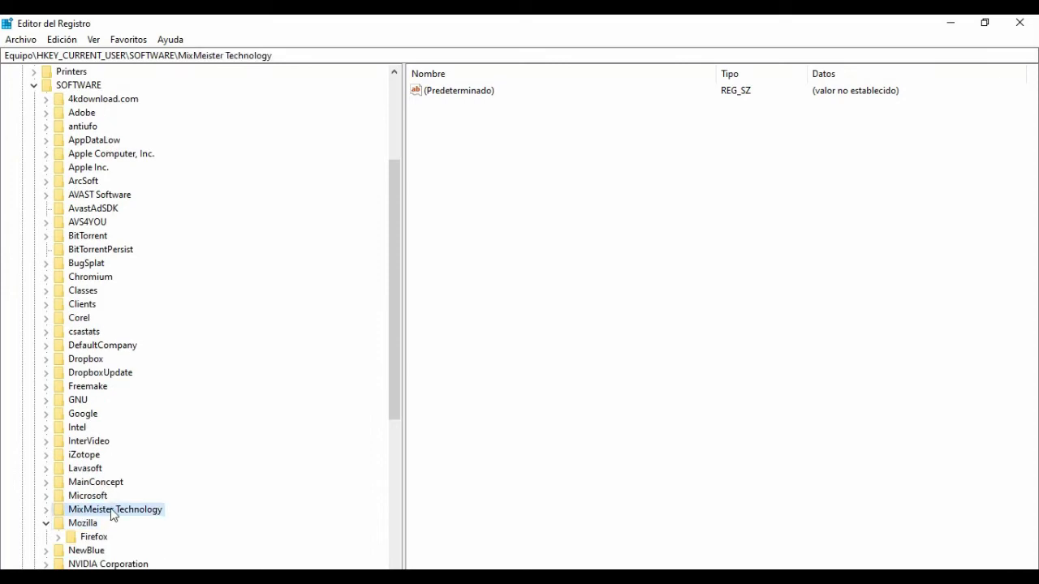
{"action": "right_click", "coordinate": [114, 510]}
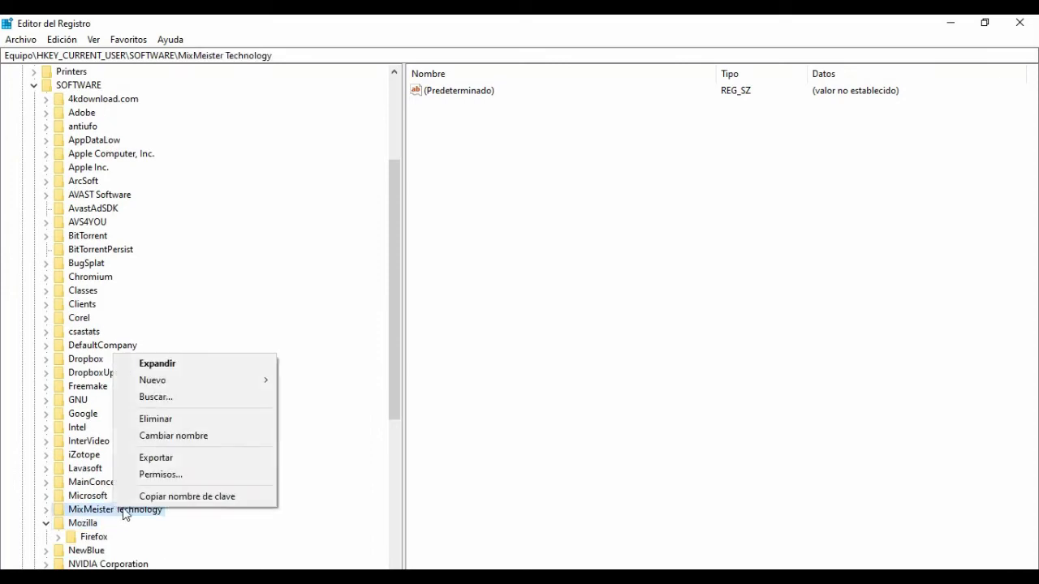
{"action": "left_click", "coordinate": [177, 419]}
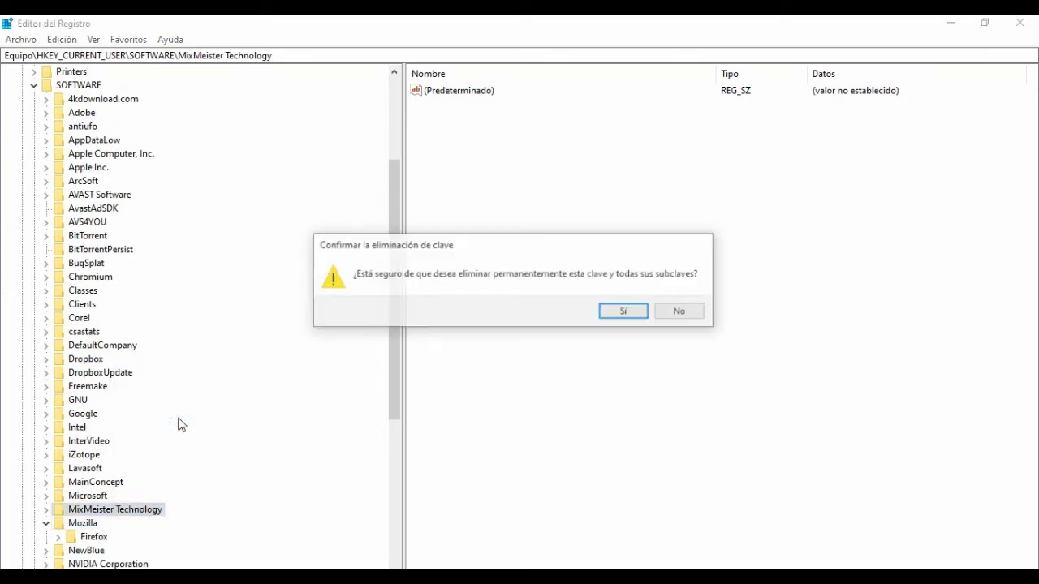
{"action": "left_click", "coordinate": [633, 313]}
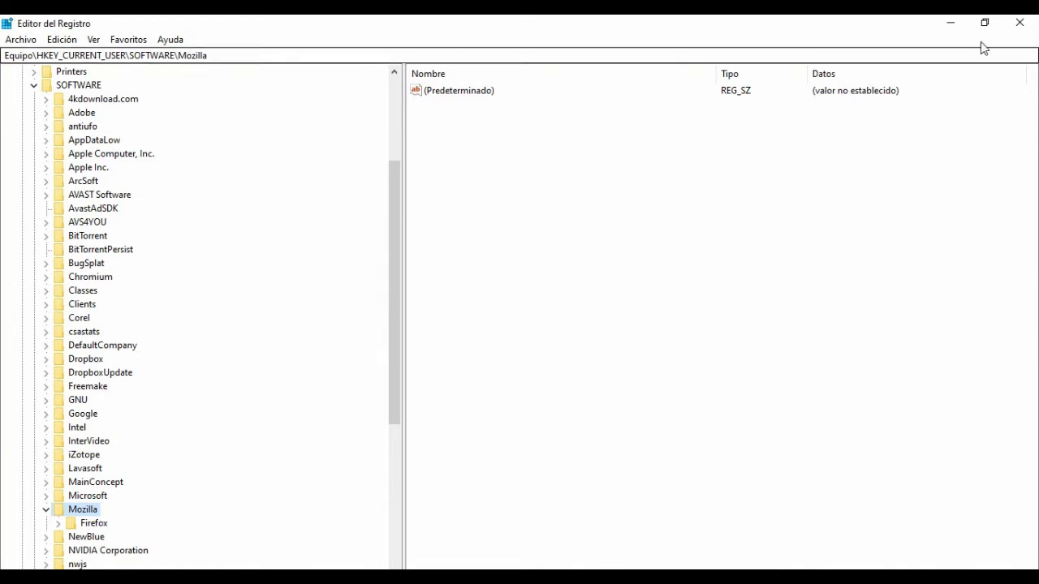
{"action": "left_click", "coordinate": [1019, 22]}
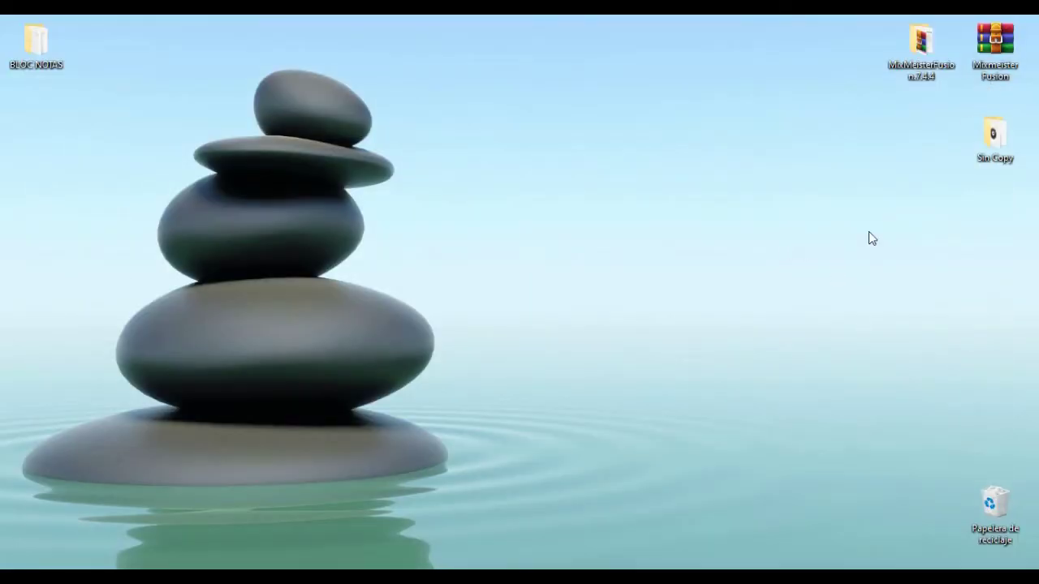
Step: Run the MixMeisterFusionDemo_PC installer from the desktop folder MixMeisterFusion.7.4.4 and accept its license agreement
{"action": "double_click", "coordinate": [925, 45]}
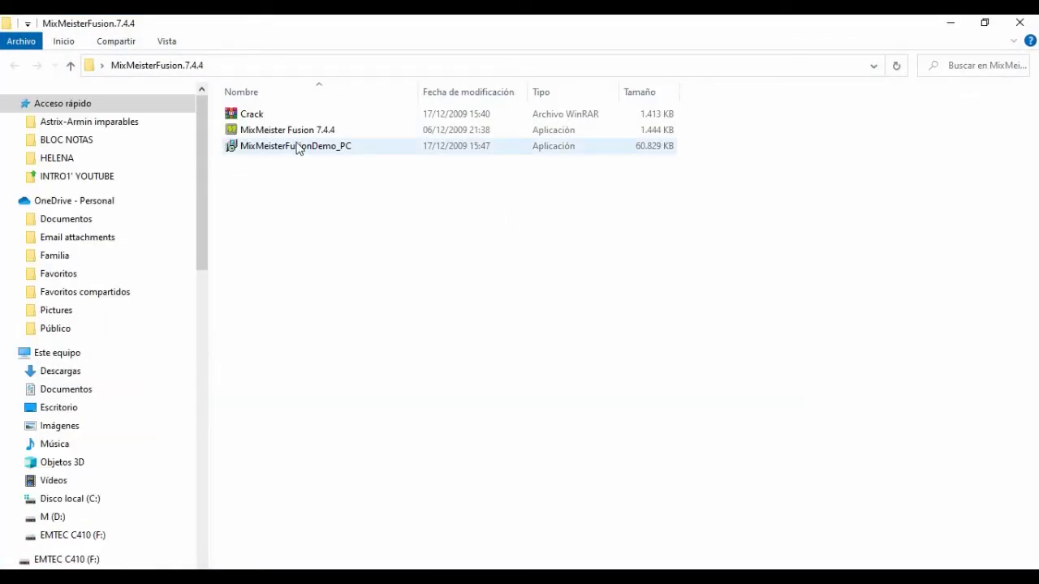
{"action": "double_click", "coordinate": [297, 146]}
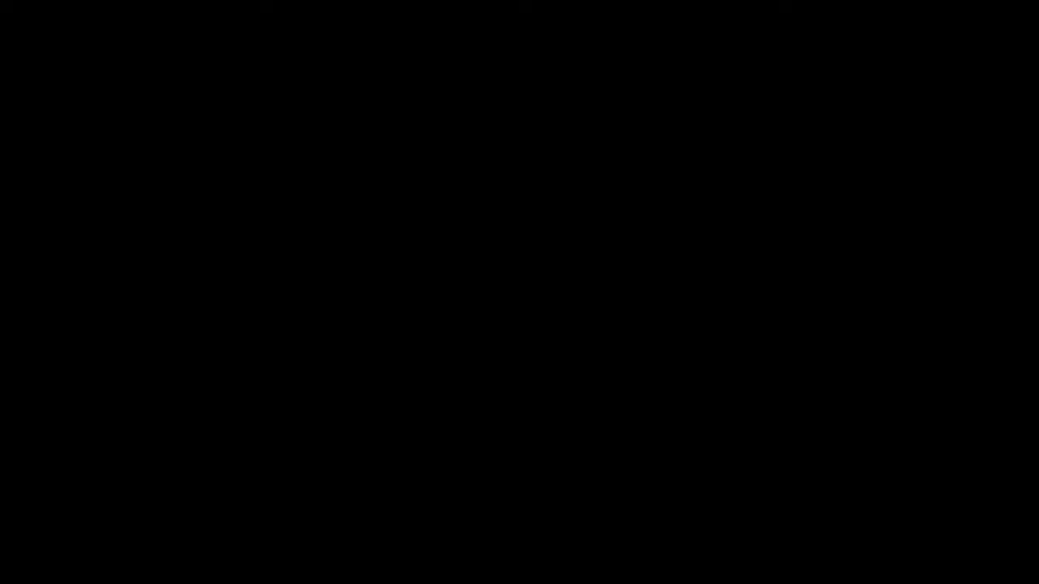
{"action": "left_click", "coordinate": [462, 403]}
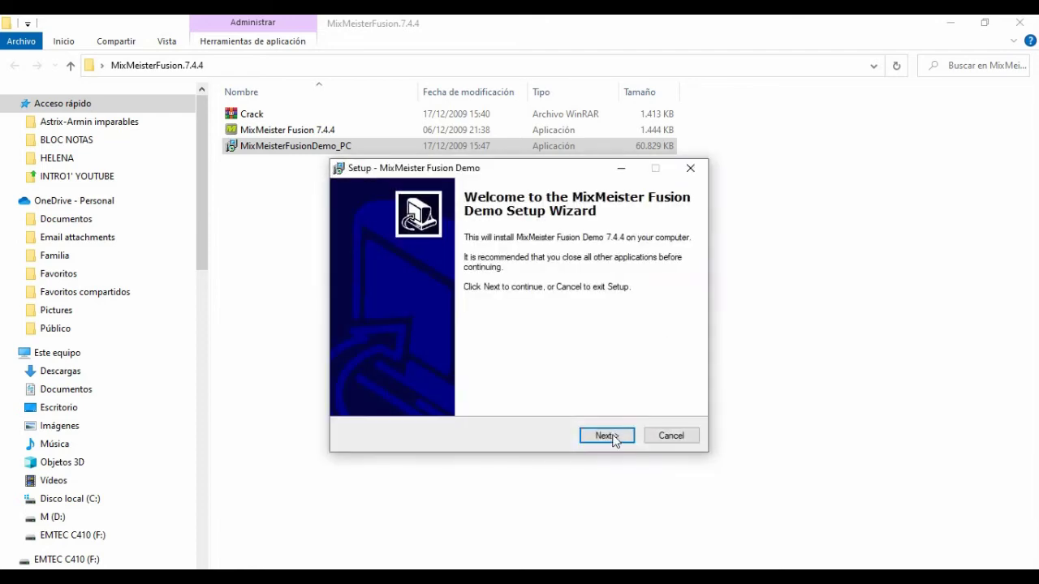
{"action": "left_click", "coordinate": [606, 435]}
{"action": "left_click", "coordinate": [419, 390]}
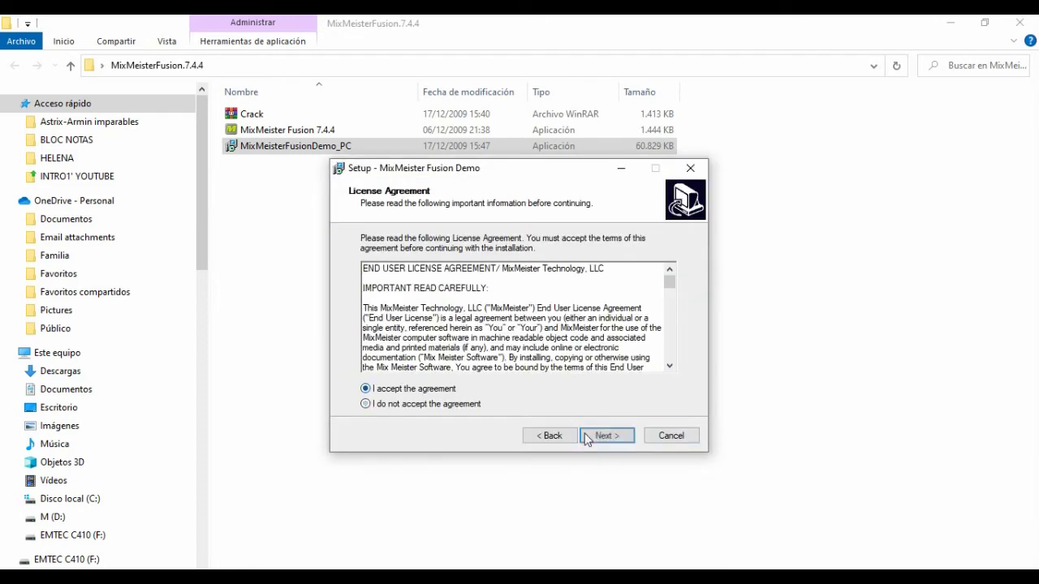
{"action": "left_click", "coordinate": [613, 438]}
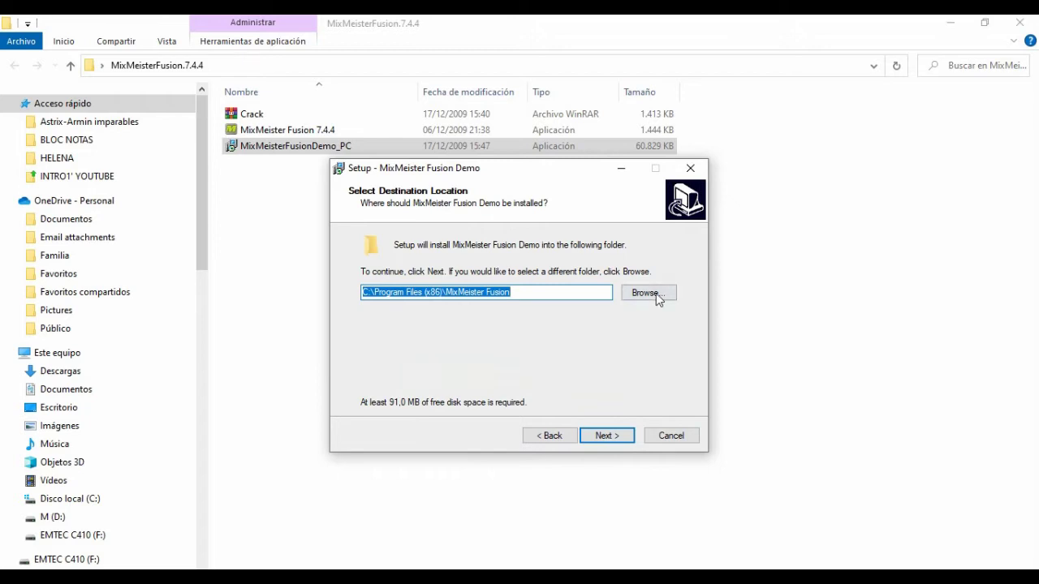
Step: Install MixMeister Fusion Demo in C:\Program Files (x86)\MixMeister Fusion with a desktop icon, and finish without launching it
{"action": "left_click", "coordinate": [605, 438]}
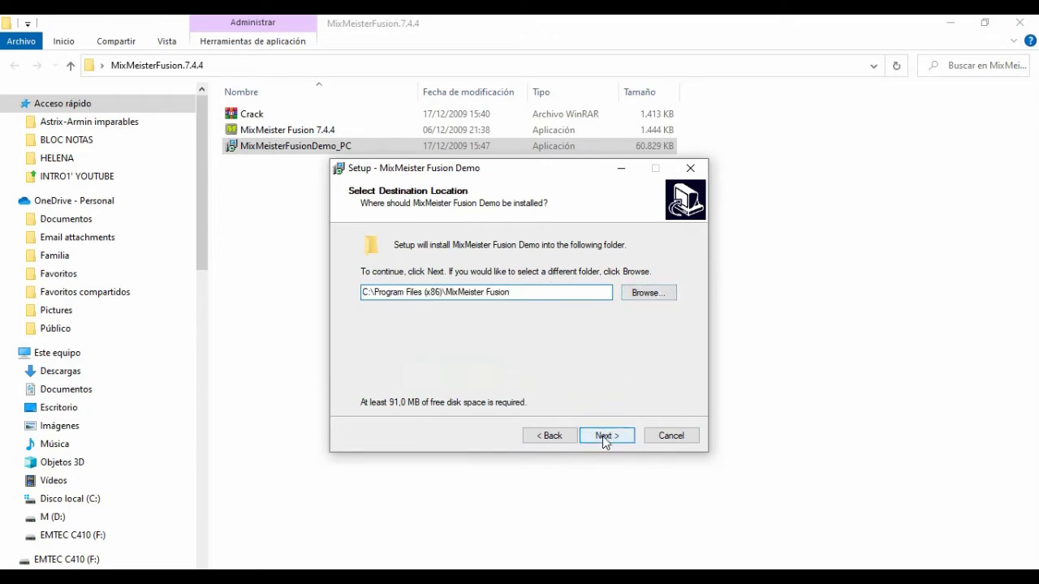
{"action": "left_click", "coordinate": [626, 437]}
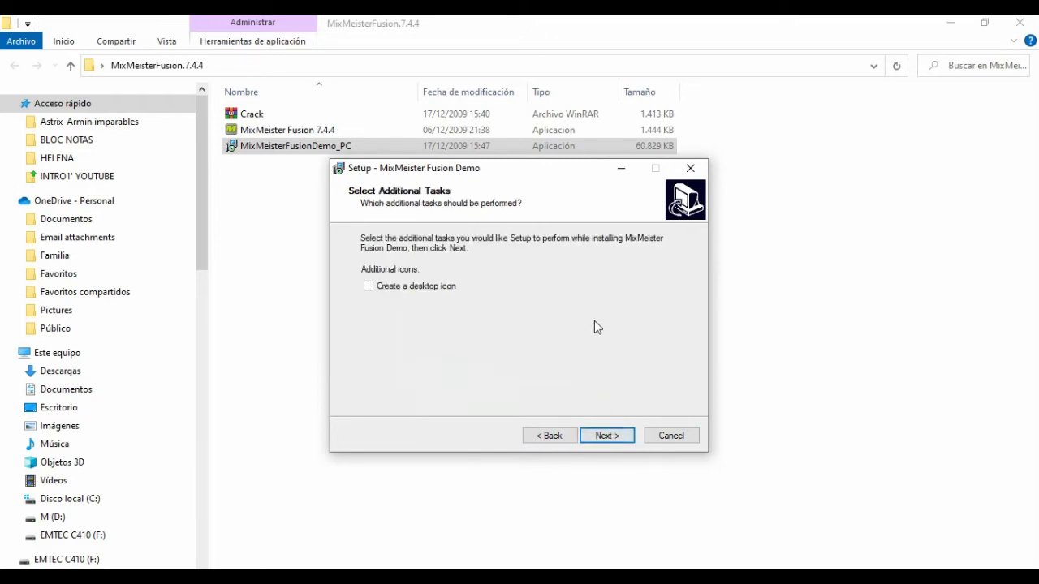
{"action": "left_click", "coordinate": [383, 290]}
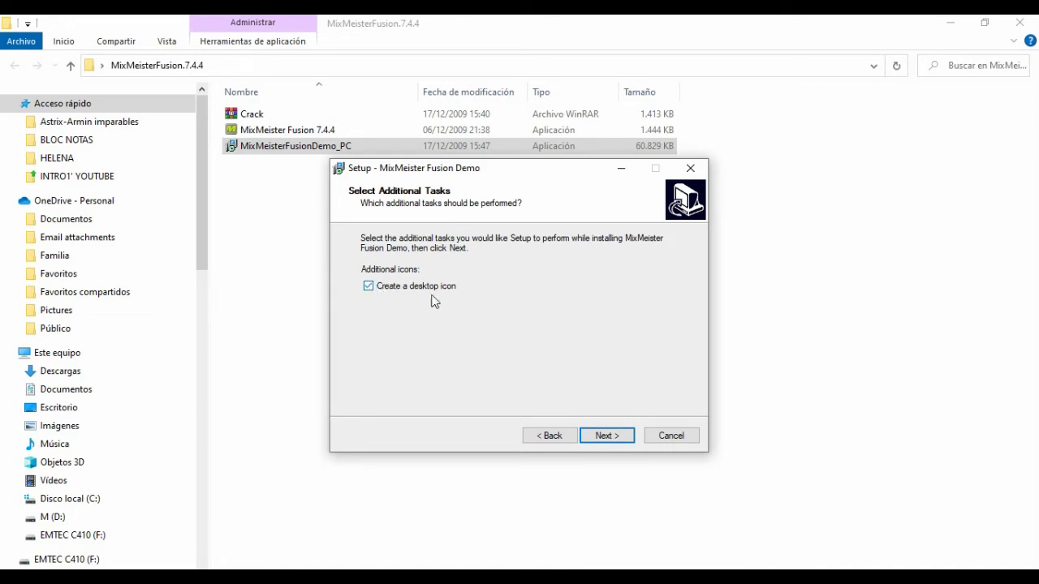
{"action": "left_click", "coordinate": [605, 438]}
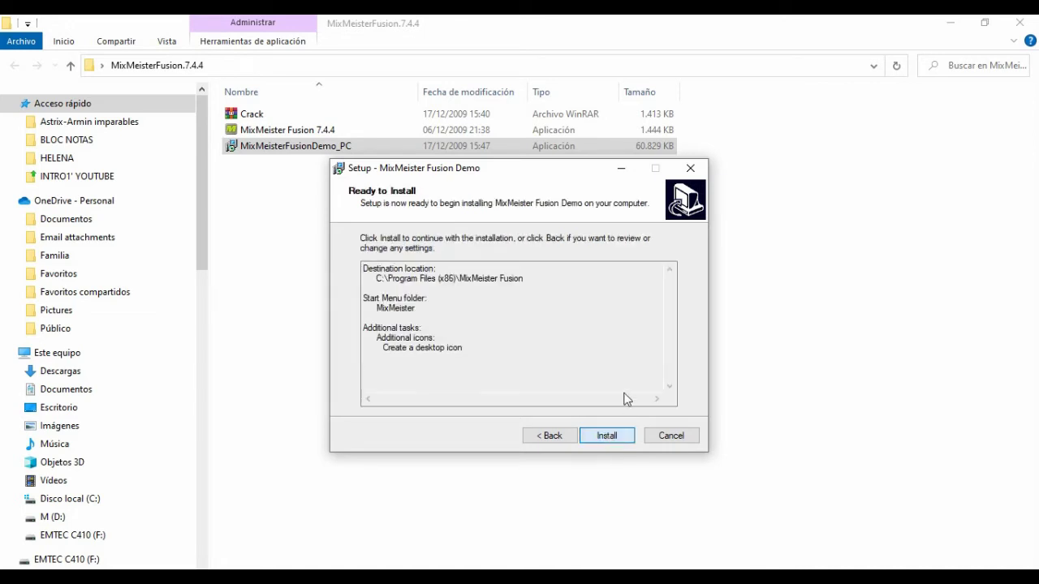
{"action": "left_click", "coordinate": [612, 443]}
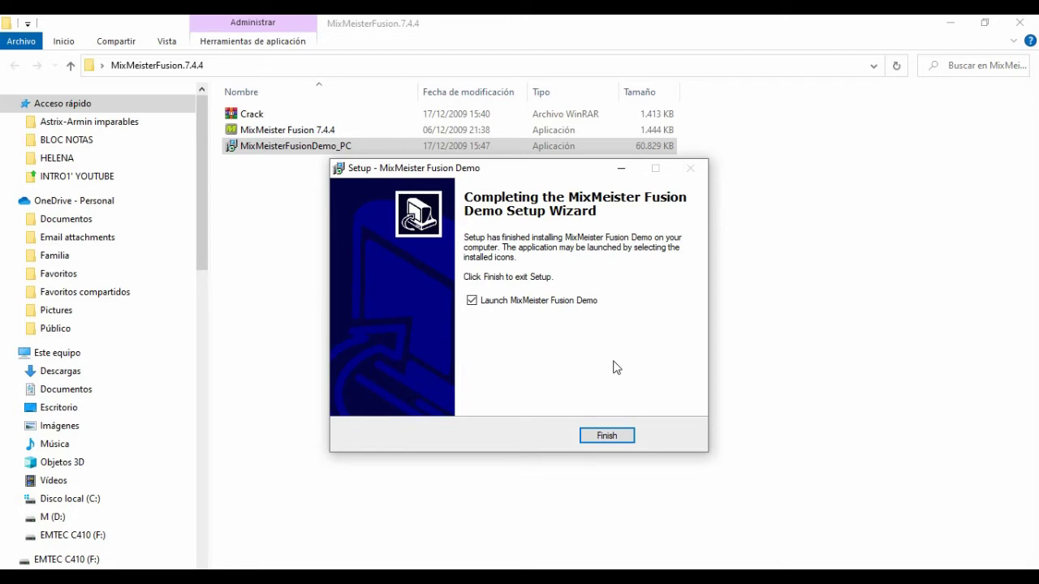
{"action": "left_click", "coordinate": [472, 301]}
{"action": "left_click", "coordinate": [609, 437]}
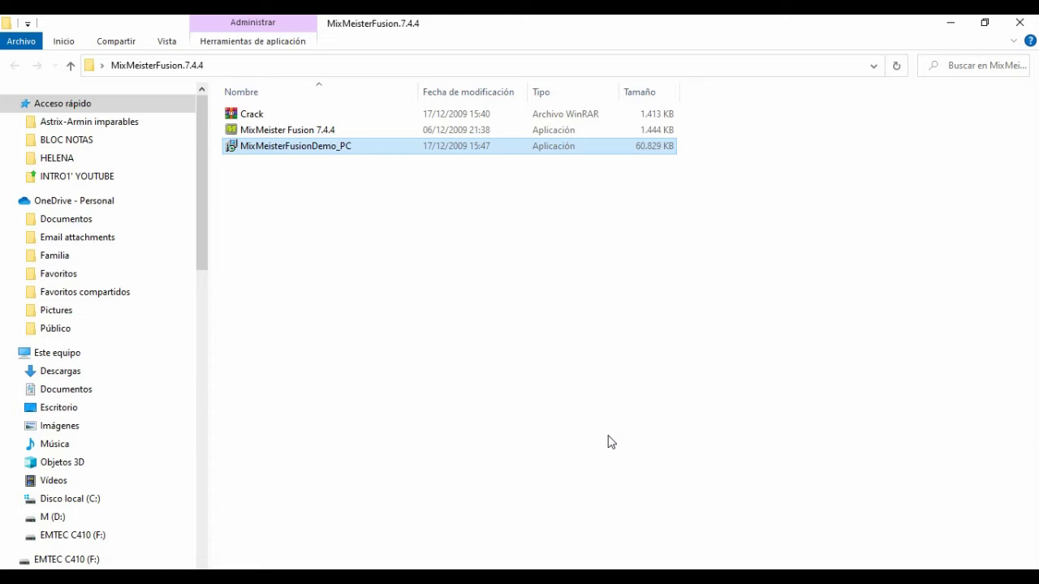
Step: Run MixMeister Fusion 7.4.4, accept the agreement and install the Demo to Full update in C:\Program Files (x86)\MixMeister Fusion
{"action": "double_click", "coordinate": [333, 132]}
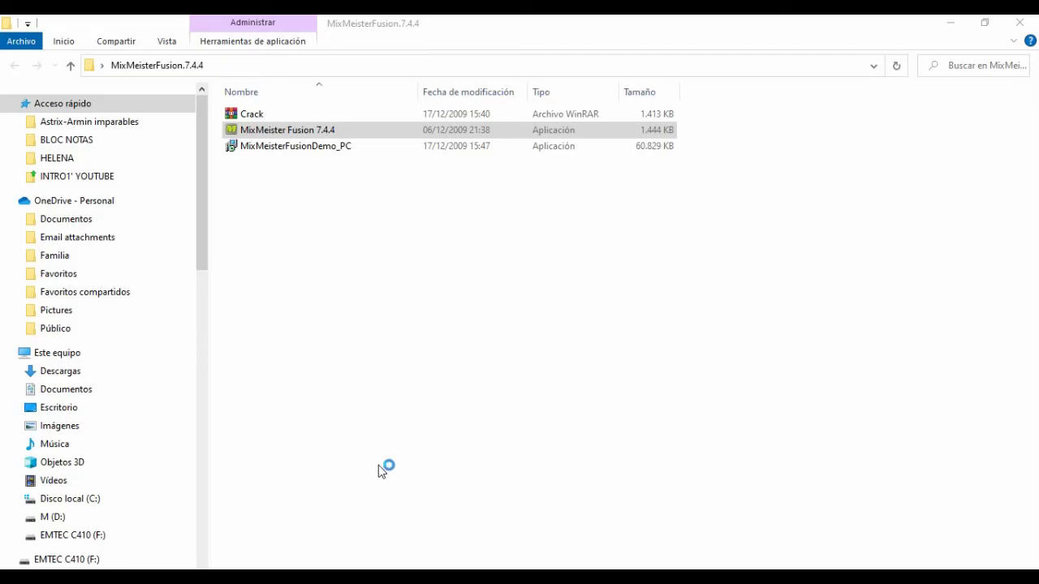
{"action": "left_click", "coordinate": [616, 437]}
{"action": "left_click", "coordinate": [365, 388]}
{"action": "left_click", "coordinate": [608, 438]}
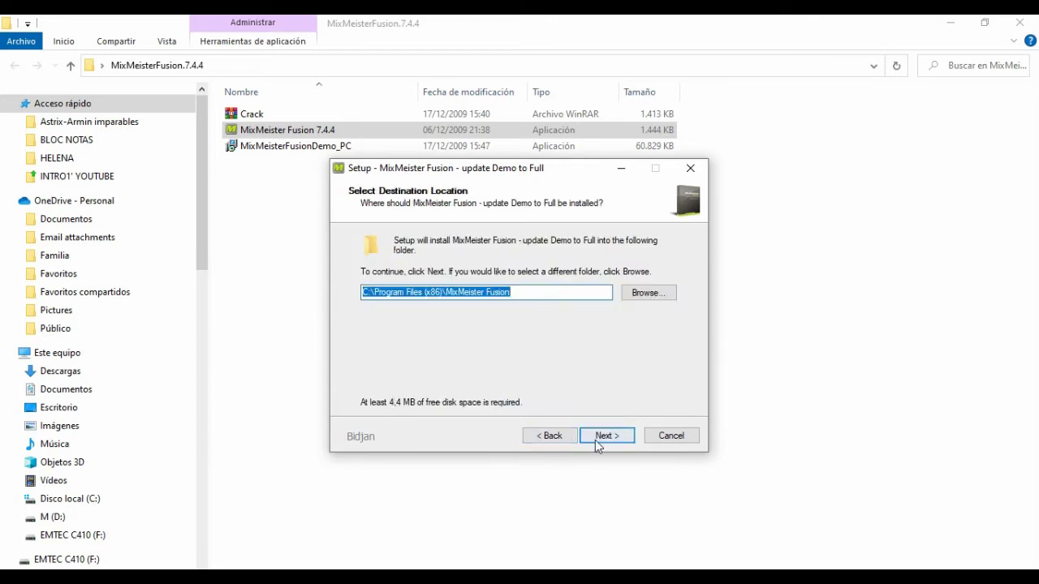
{"action": "left_click", "coordinate": [599, 439]}
{"action": "left_click", "coordinate": [557, 384]}
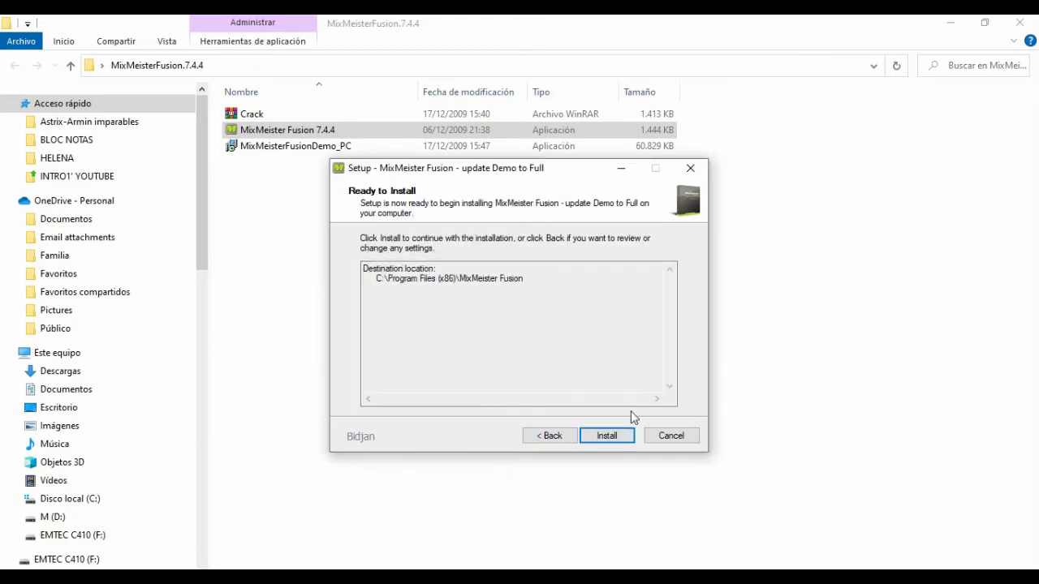
{"action": "left_click", "coordinate": [618, 439]}
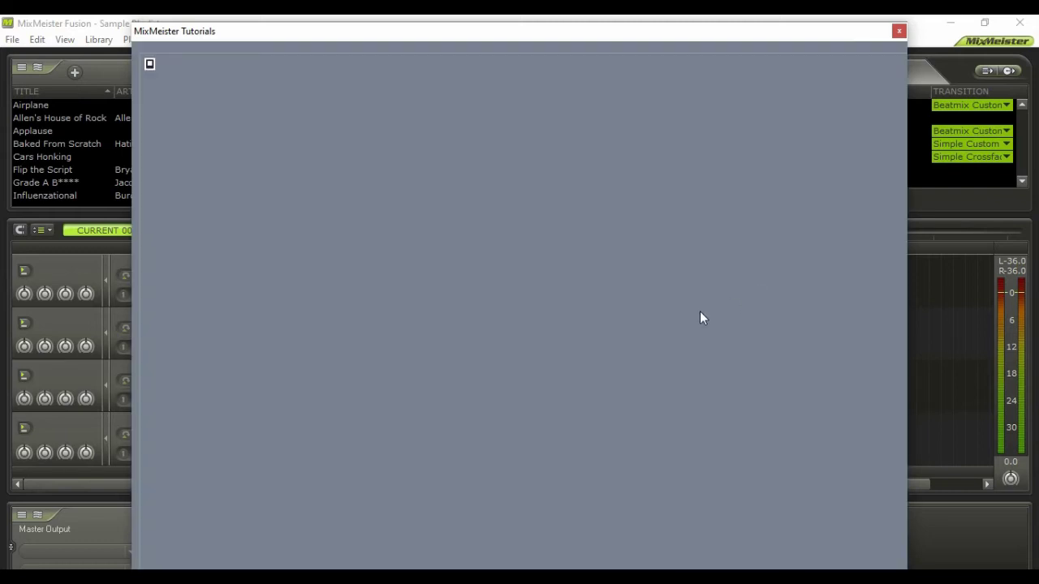
Step: Close the MixMeister Tutorials window covering the sample playlist
{"action": "left_click_drag", "start_coordinate": [501, 35], "coordinate": [626, 29]}
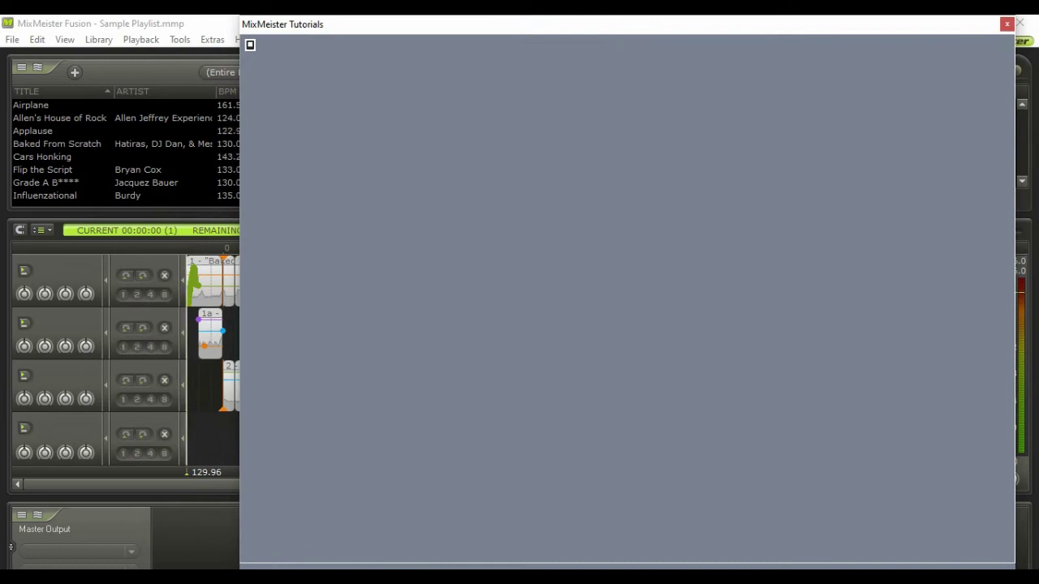
{"action": "left_click", "coordinate": [1006, 24]}
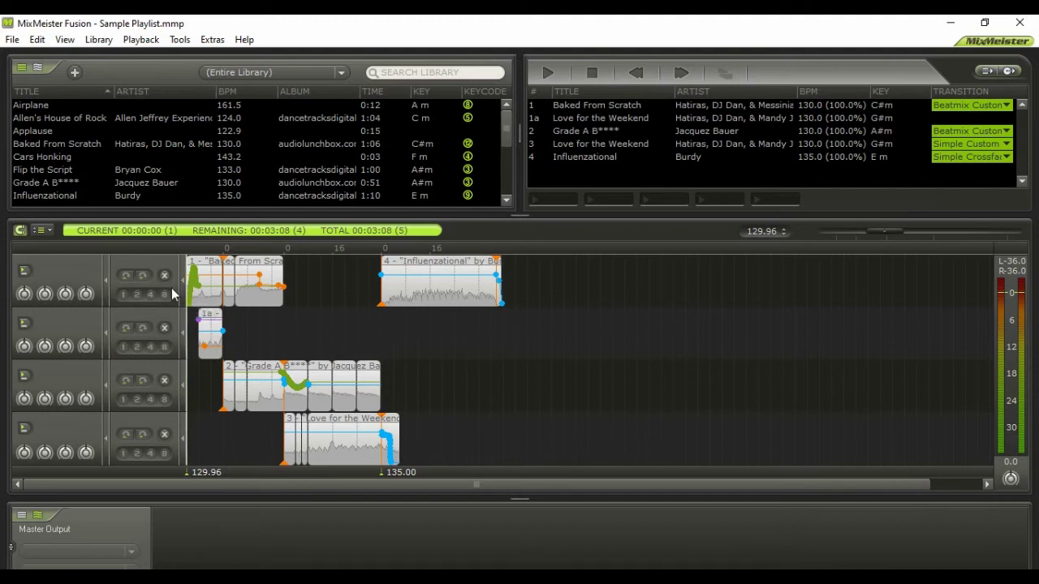
Step: Collapse both track control columns beside the timeline and hide the Master Output effects area to enlarge the tracks
{"action": "left_click", "coordinate": [183, 387]}
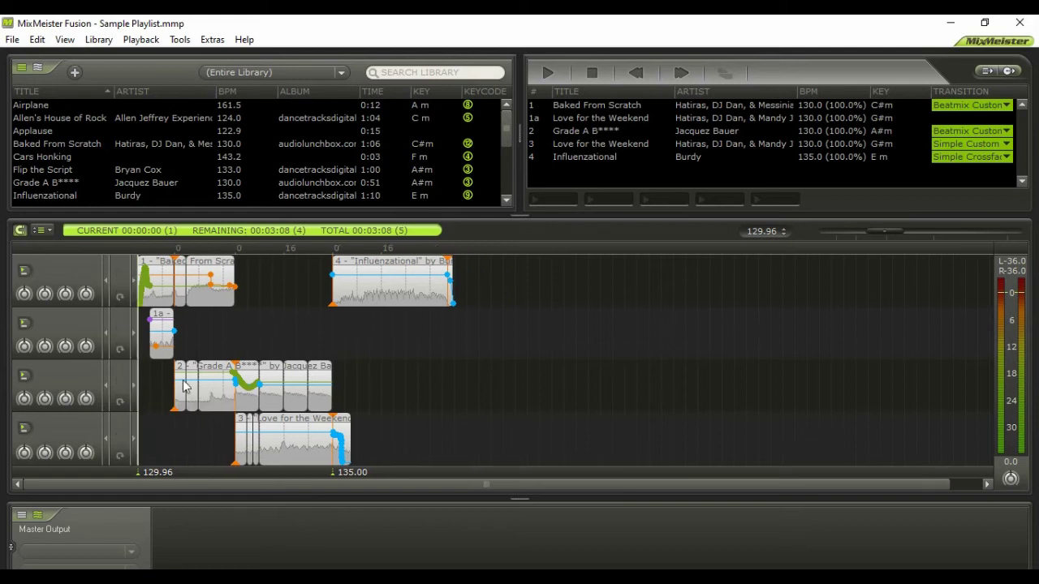
{"action": "left_click", "coordinate": [108, 396]}
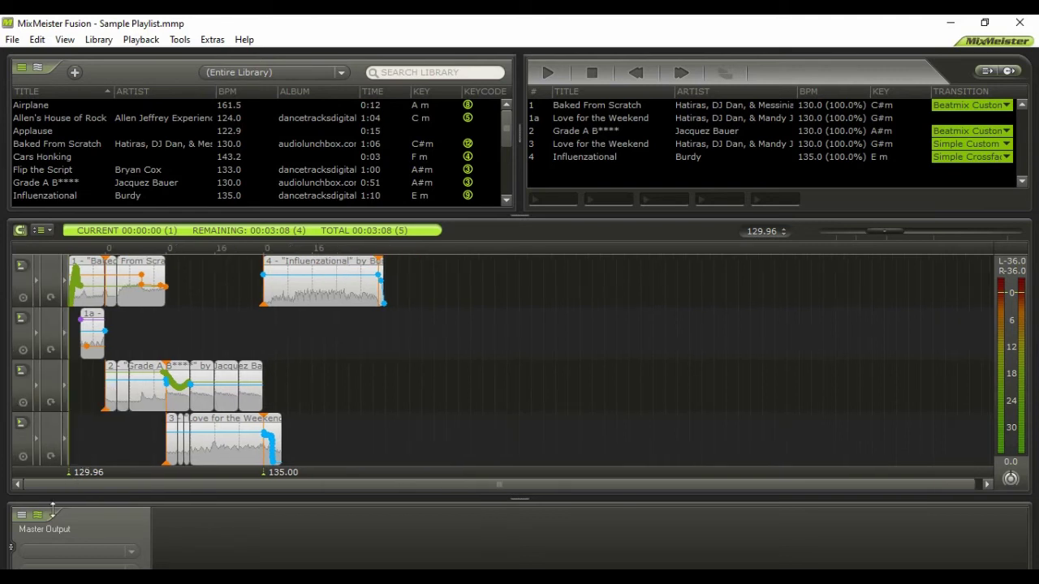
{"action": "left_click", "coordinate": [12, 552]}
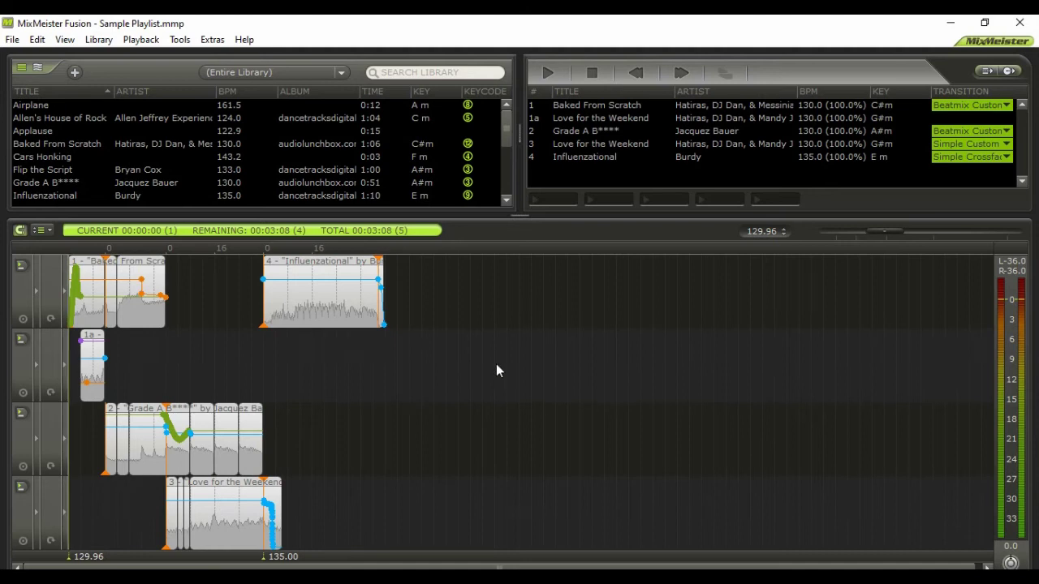
Step: Switch the timeline ruler from measures and beats to Time
{"action": "left_click", "coordinate": [65, 39]}
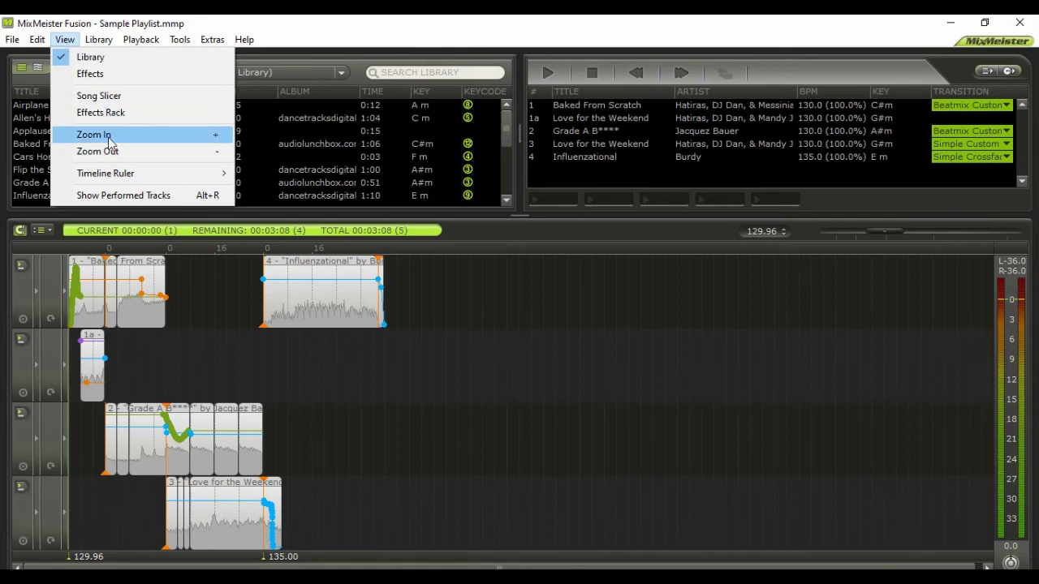
{"action": "mouse_move", "coordinate": [99, 178]}
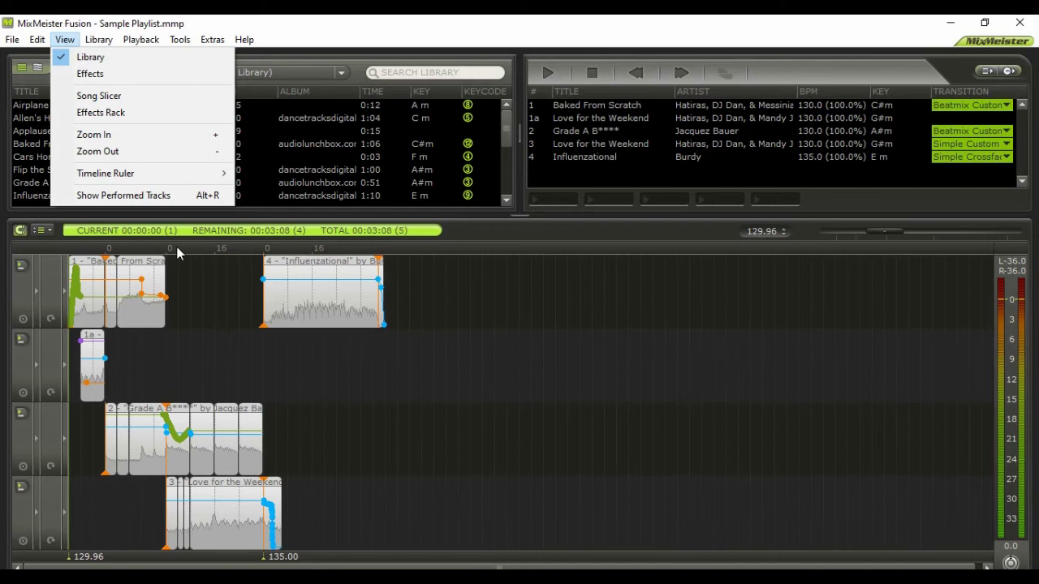
{"action": "mouse_move", "coordinate": [140, 180]}
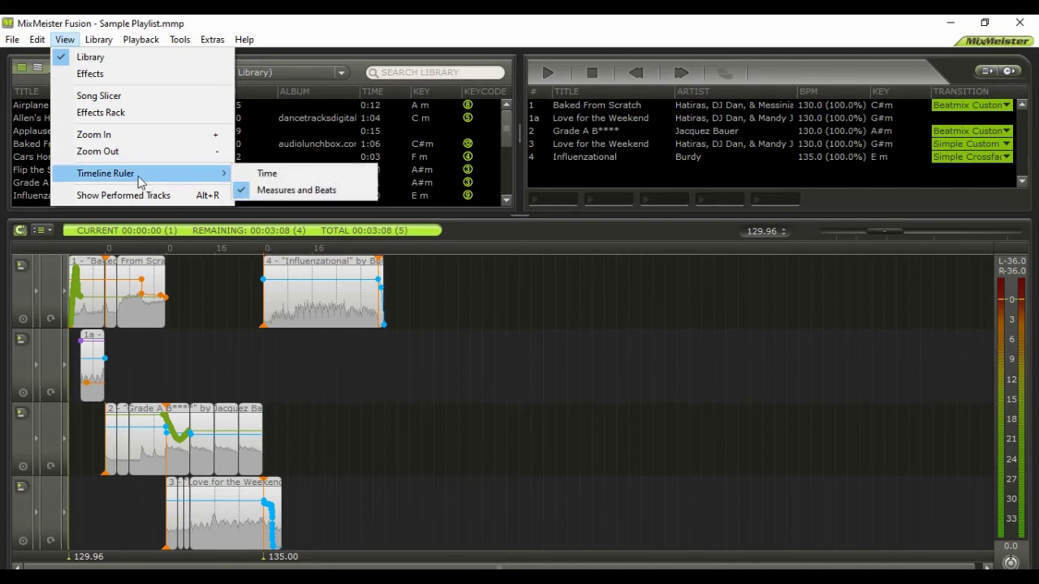
{"action": "left_click", "coordinate": [298, 174]}
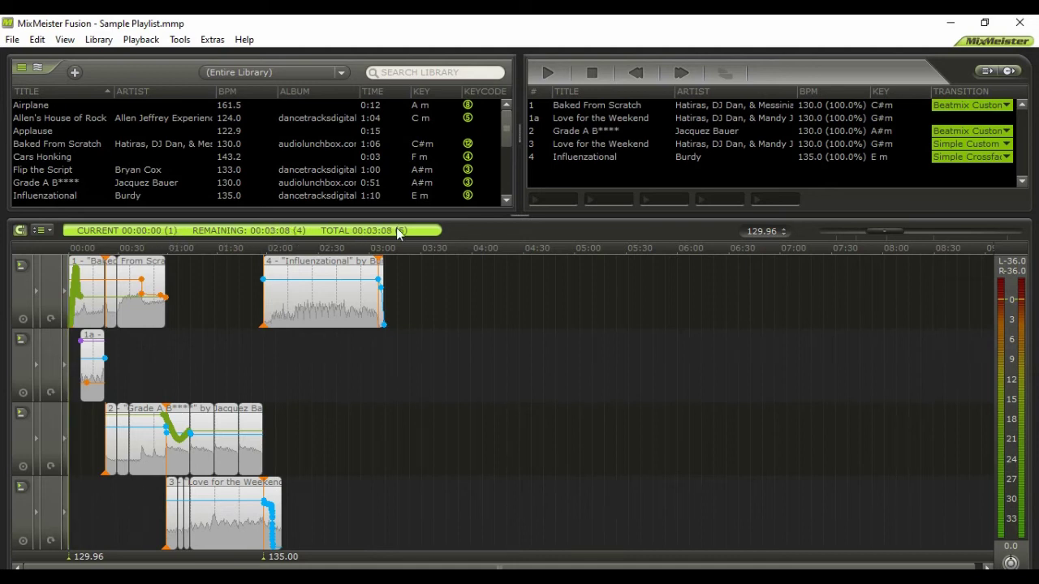
Step: Examine the Music Files and Plot Files options, including where plot files are stored, and close the options without changes
{"action": "left_click", "coordinate": [179, 40]}
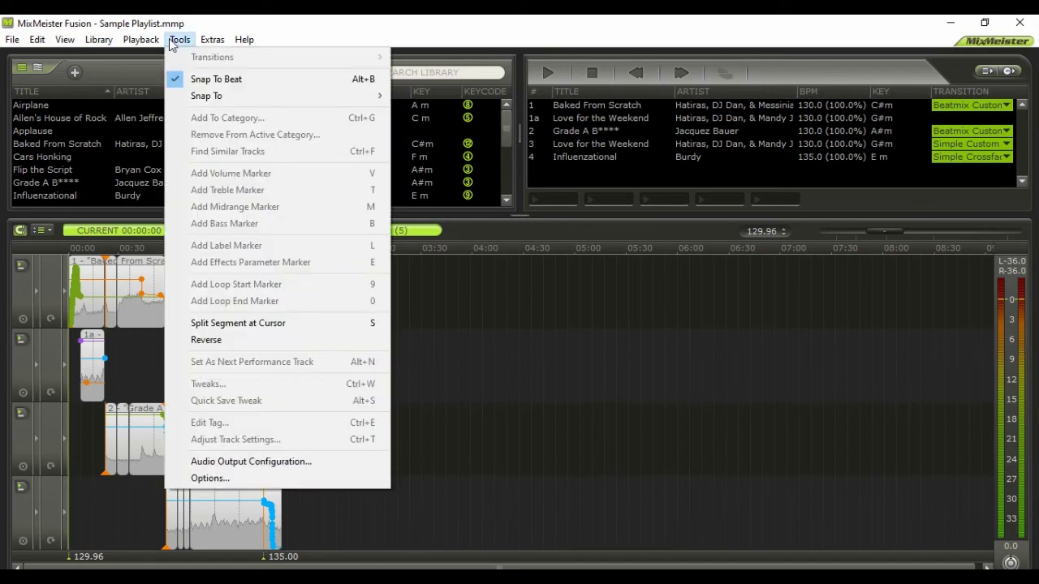
{"action": "left_click", "coordinate": [244, 478]}
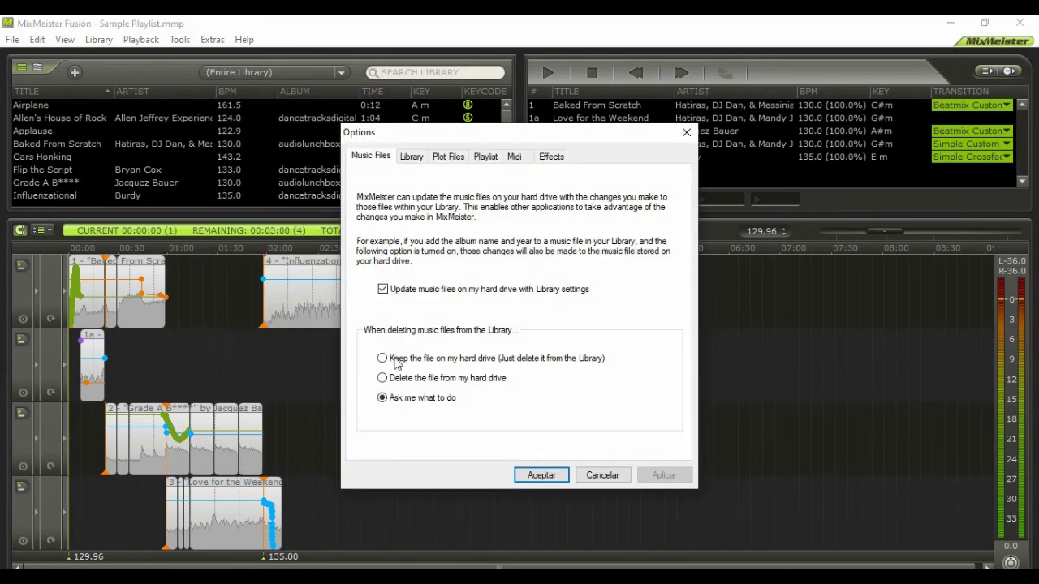
{"action": "left_click", "coordinate": [447, 158]}
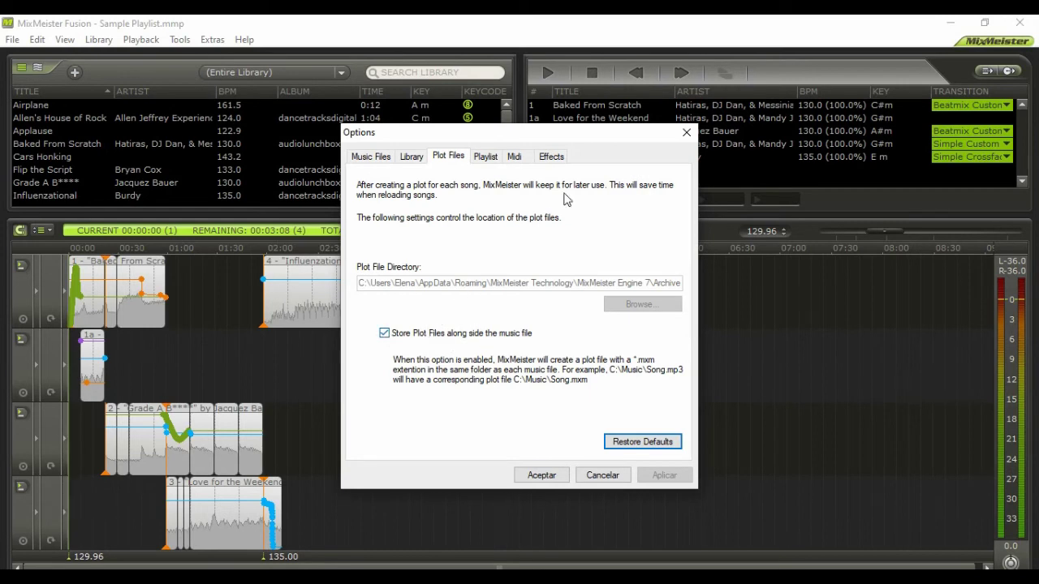
{"action": "left_click", "coordinate": [686, 133]}
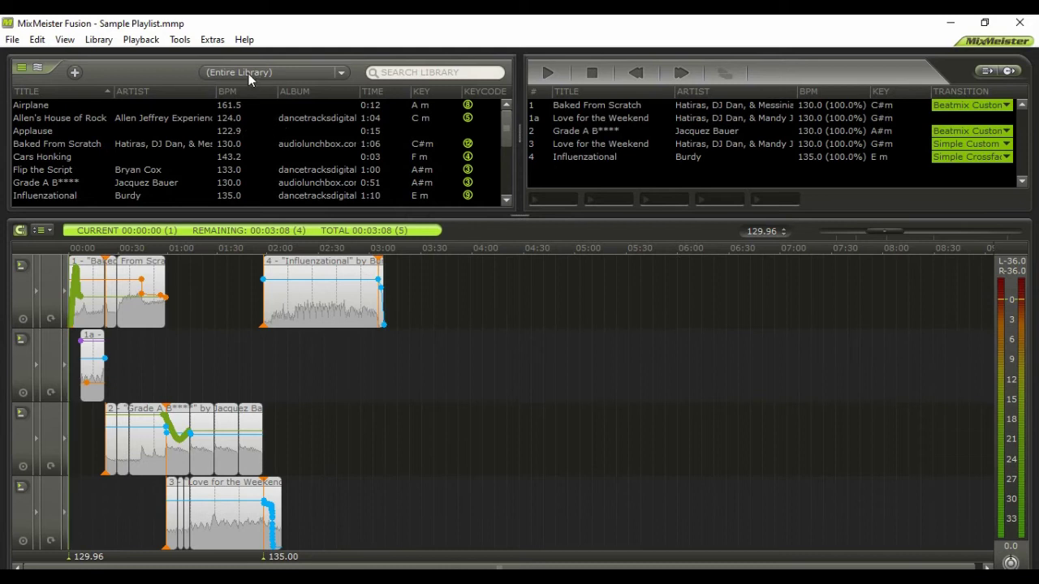
Step: Add the single [Non Copyrighted Music] Galaxies file from the desktop's Sin Copy folder to the library, declining the Song Slicer tutorial
{"action": "left_click", "coordinate": [74, 73]}
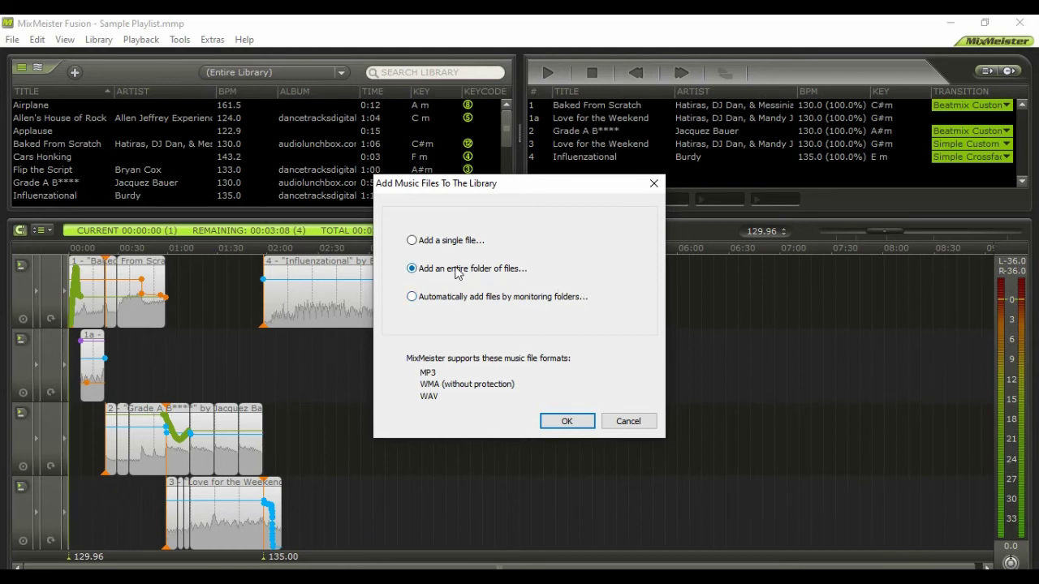
{"action": "left_click", "coordinate": [426, 243]}
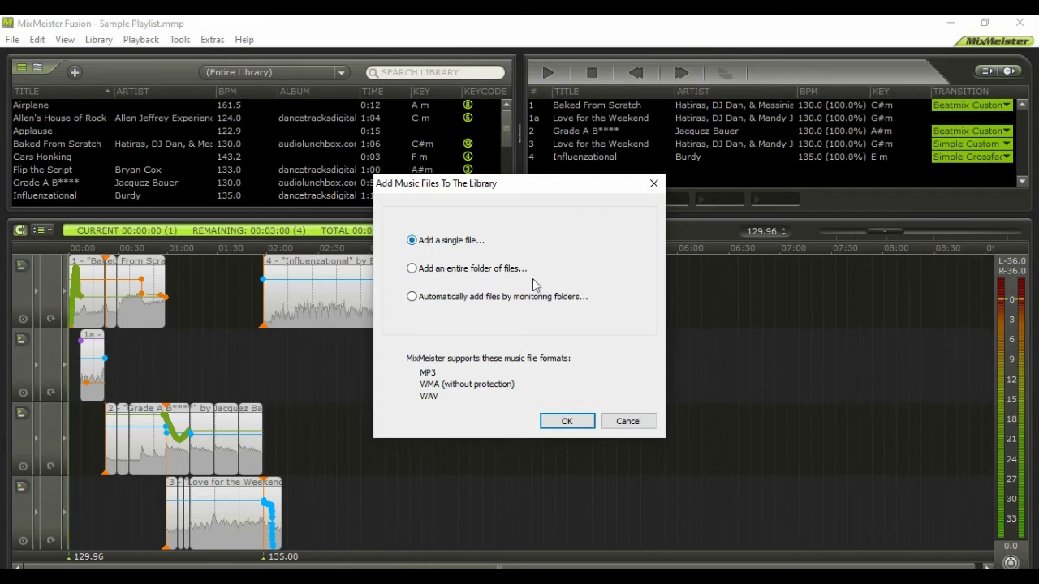
{"action": "left_click", "coordinate": [581, 421]}
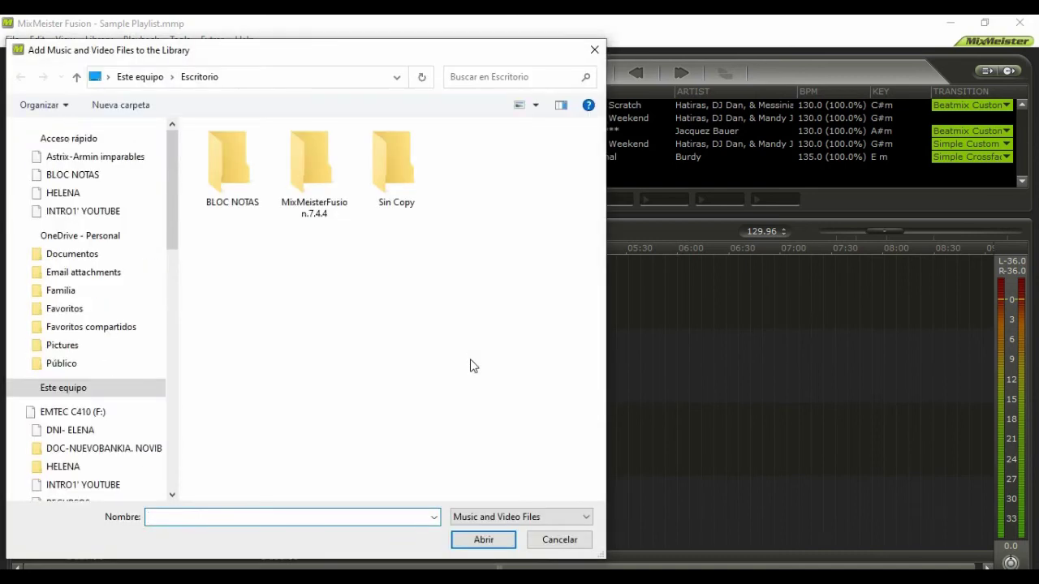
{"action": "double_click", "coordinate": [401, 166]}
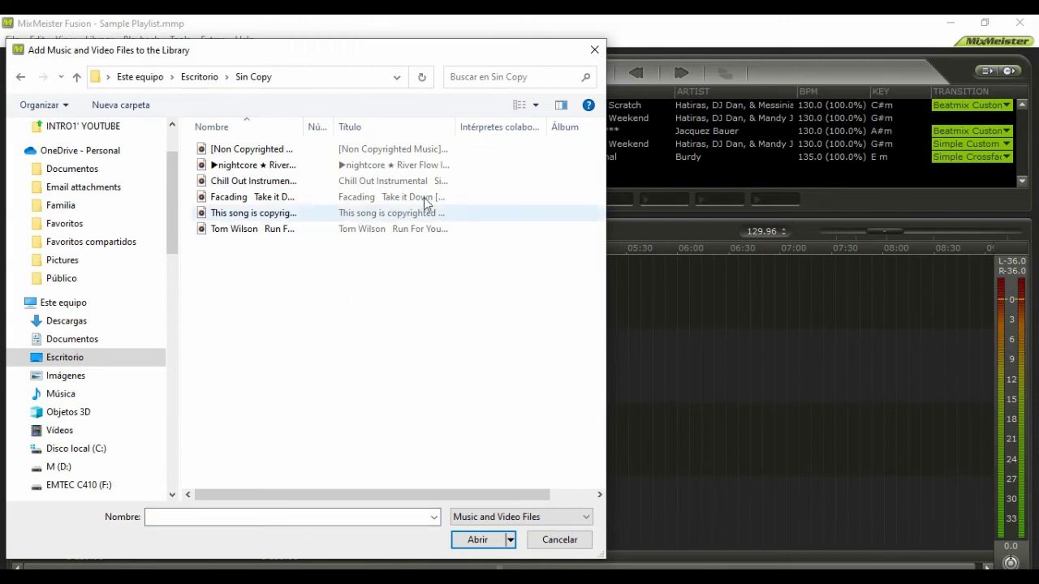
{"action": "left_click", "coordinate": [402, 152]}
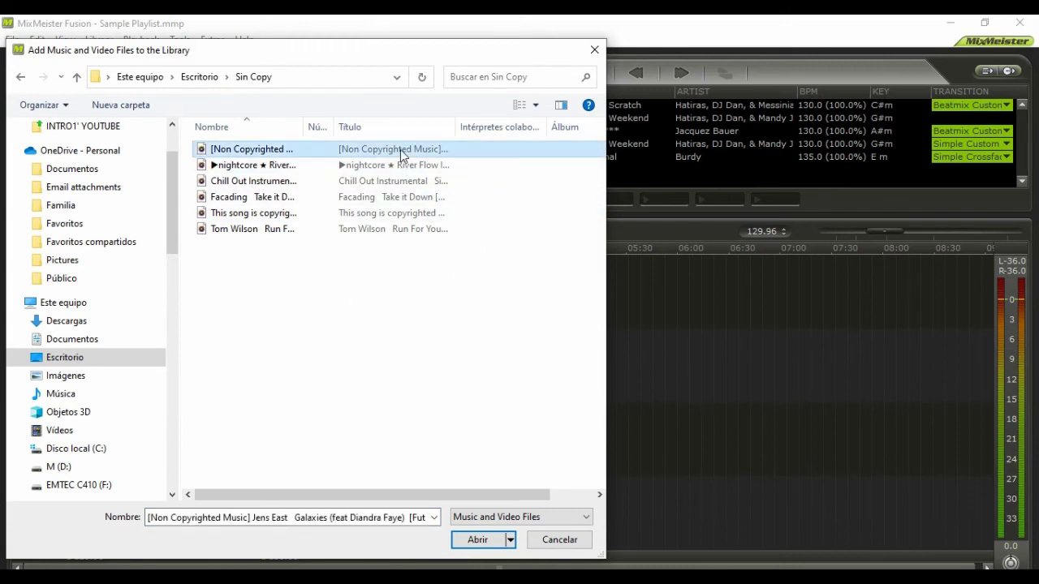
{"action": "left_click", "coordinate": [479, 540]}
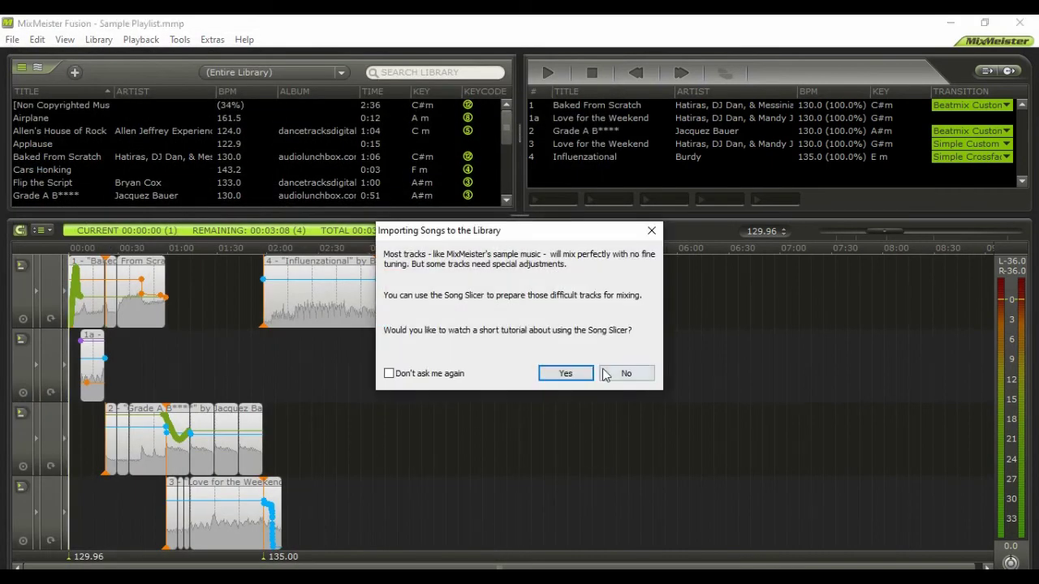
{"action": "left_click", "coordinate": [623, 372]}
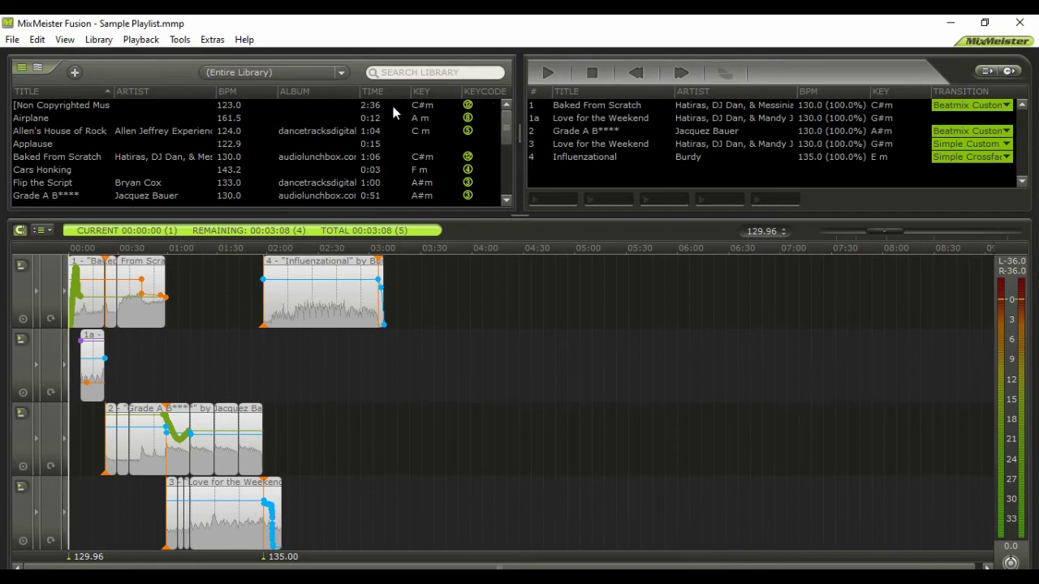
Step: Delete all sample tracks from the playlist, leaving the library untouched
{"action": "left_click", "coordinate": [355, 105]}
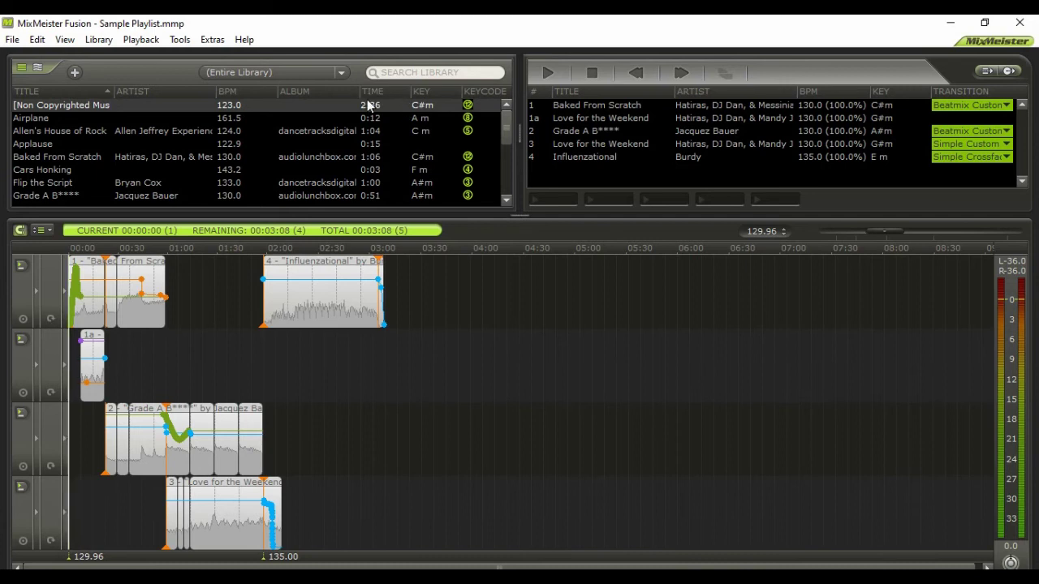
{"action": "left_click", "coordinate": [588, 145]}
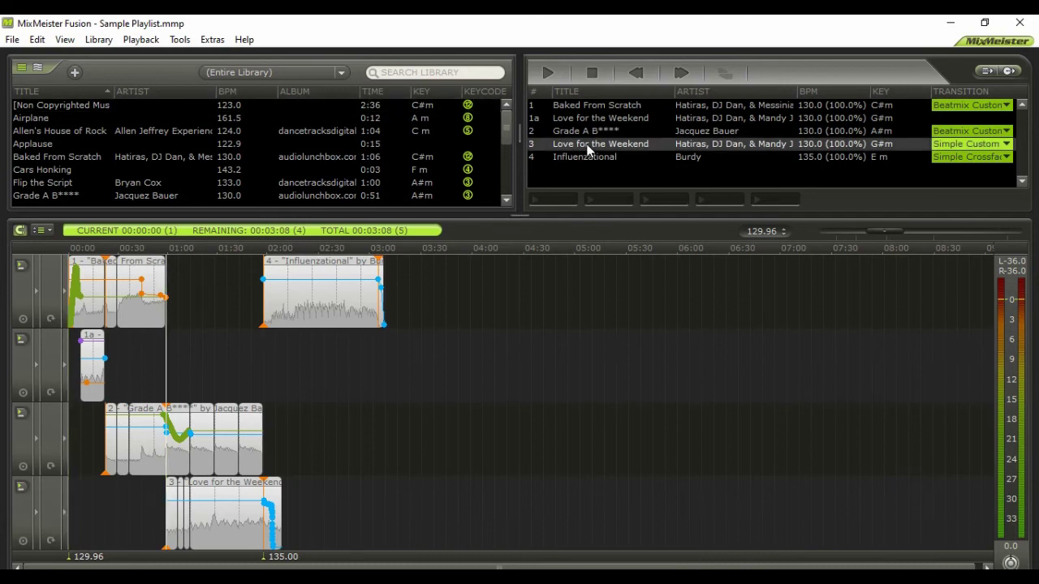
{"action": "key", "text": "ctrl+a"}
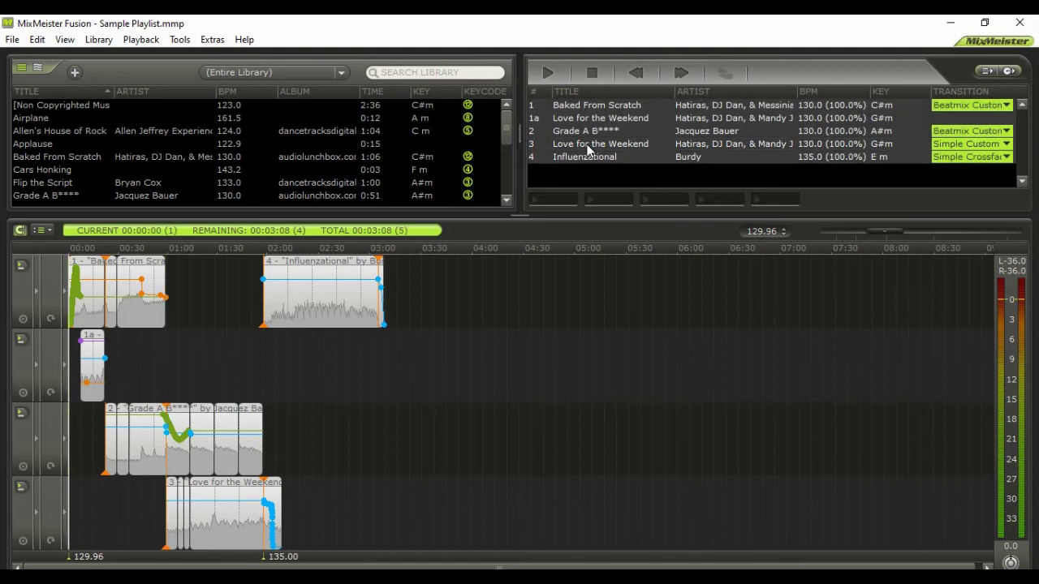
{"action": "key", "text": "Delete"}
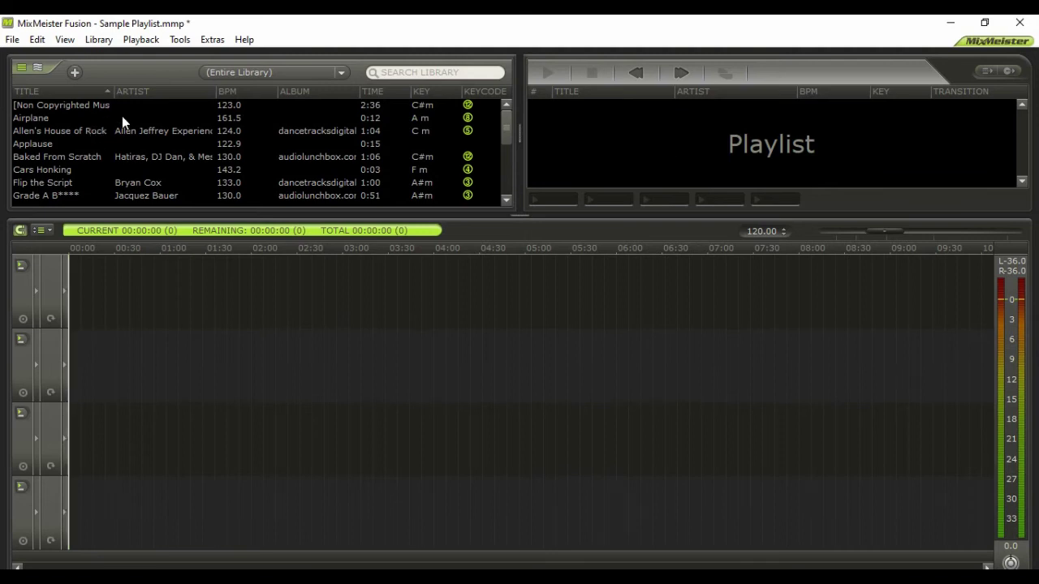
Step: Add the [Non Copyrighted Music] track from the library to the empty playlist and play its first seconds
{"action": "left_click_drag", "start_coordinate": [130, 108], "coordinate": [589, 112]}
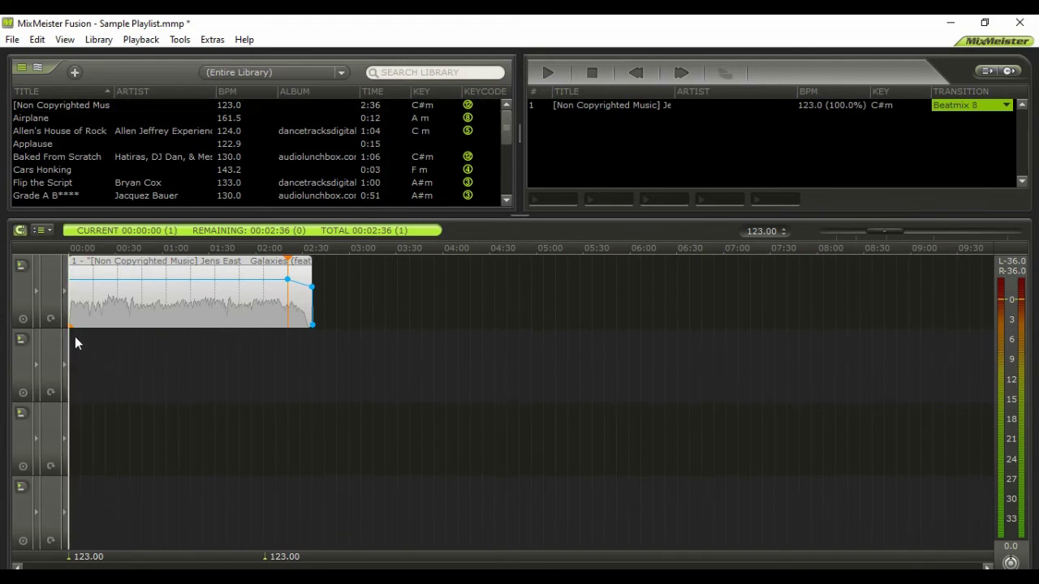
{"action": "key", "text": "space"}
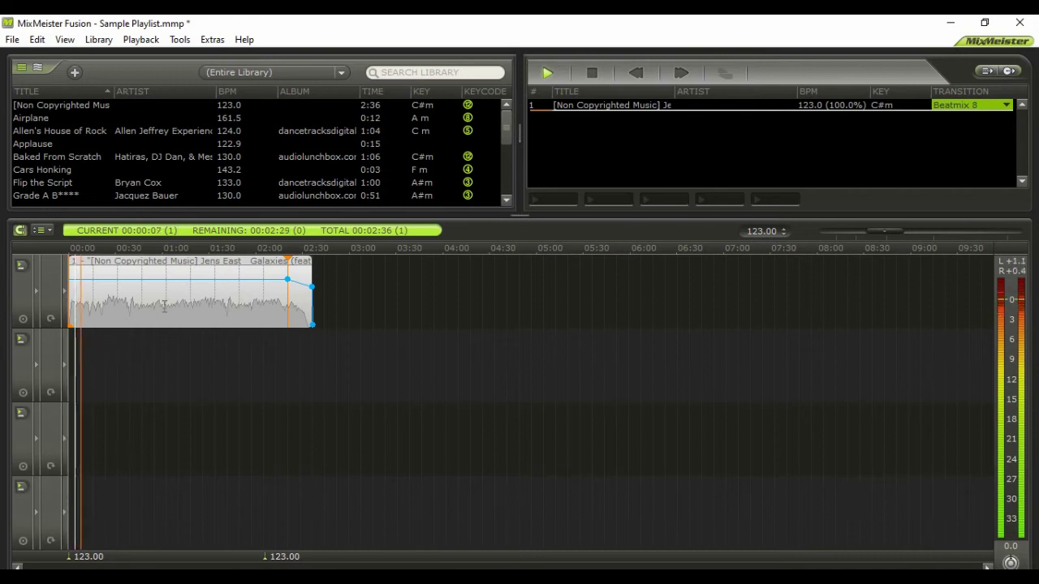
{"action": "key", "text": "space"}
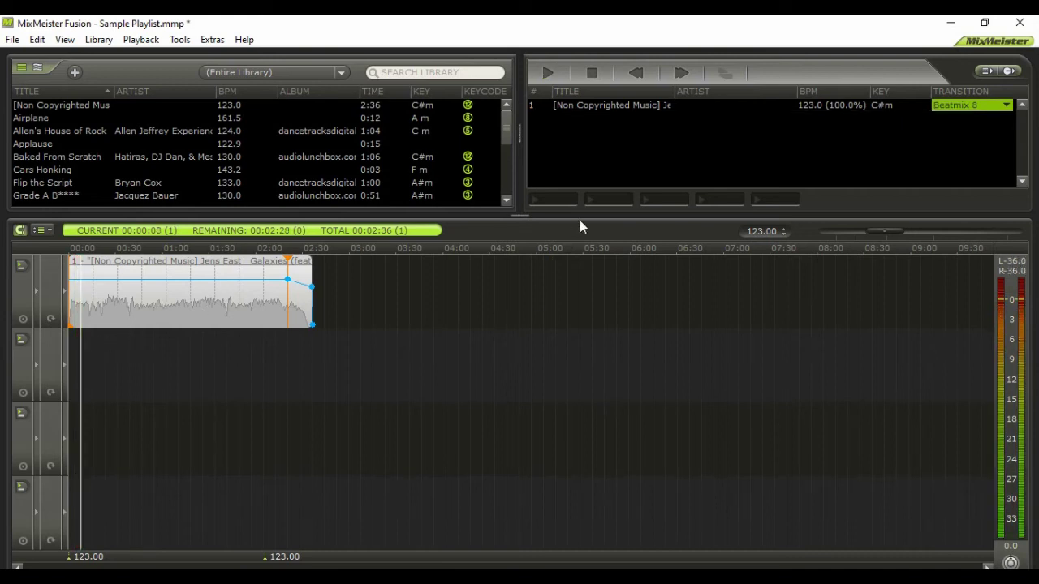
Step: Clear the desktop by closing the MixMeisterFusion.7.4.4 folder window and minimizing MixMeister Fusion
{"action": "left_click", "coordinate": [984, 22]}
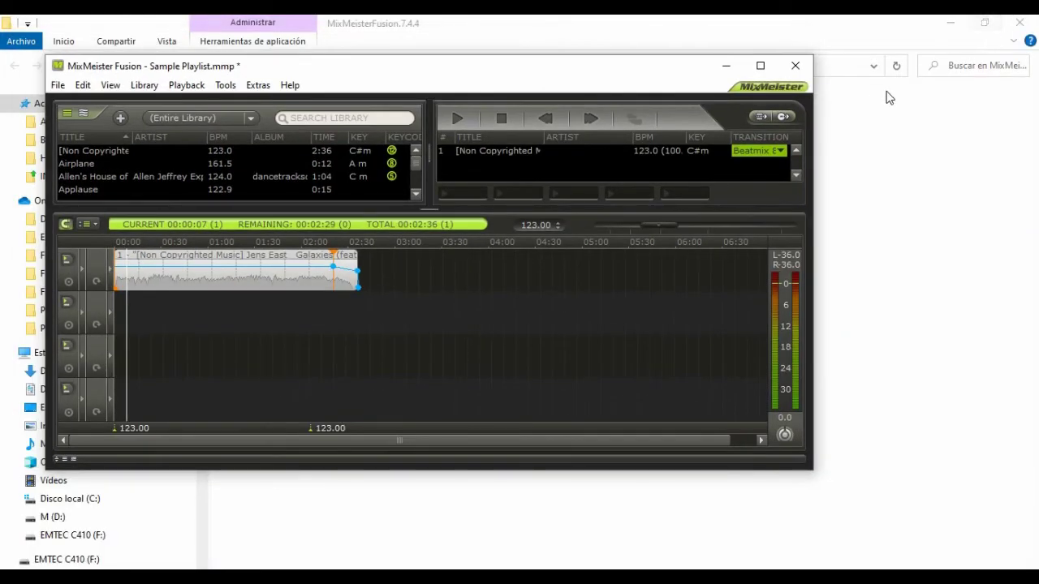
{"action": "left_click", "coordinate": [928, 134]}
{"action": "left_click", "coordinate": [1019, 22]}
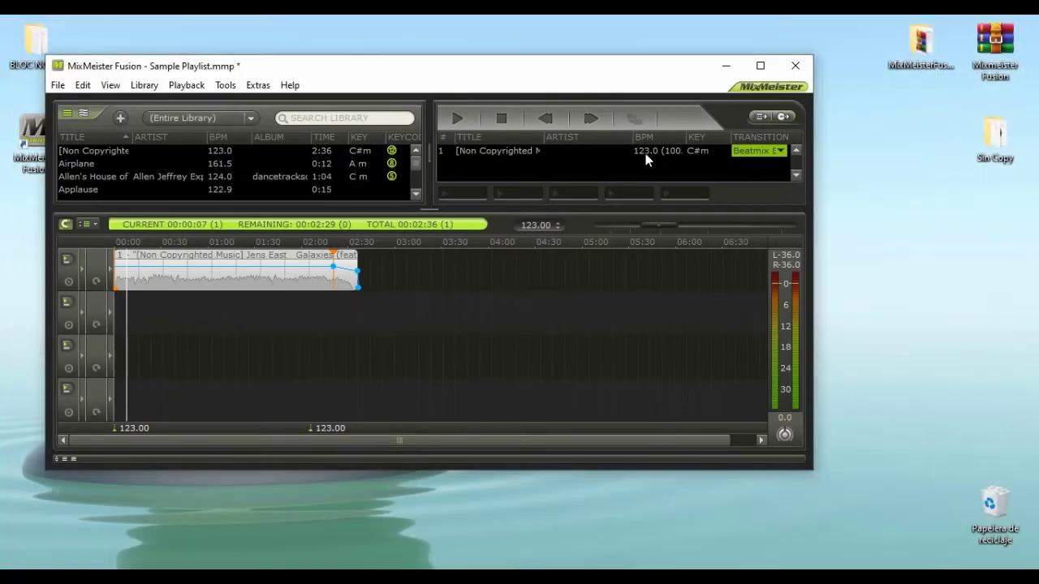
{"action": "left_click", "coordinate": [726, 64]}
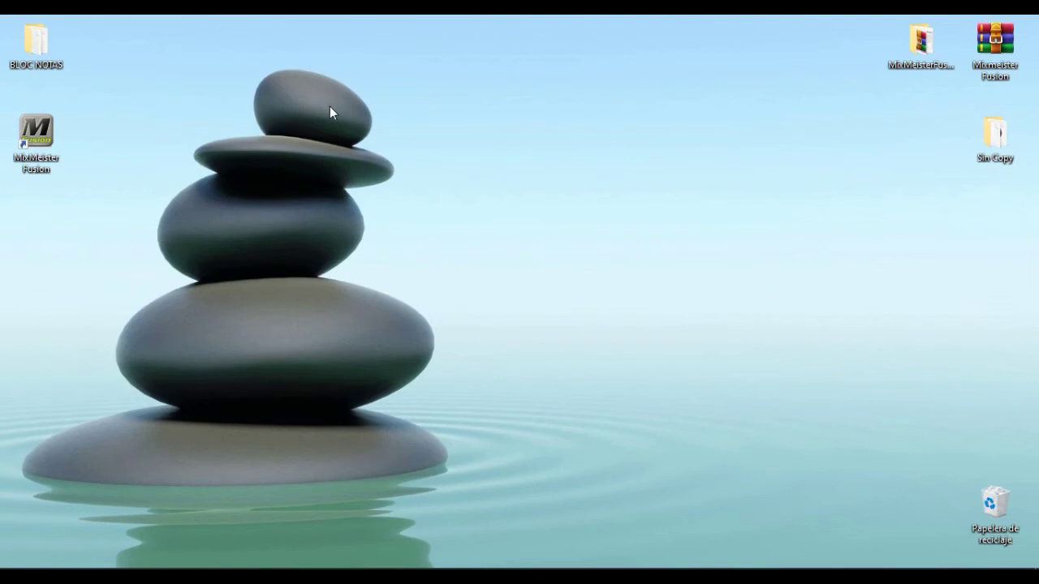
Step: Open the desktop's Sin Copy folder, widen the name column to show full file names, and delete the Galaxies track's .mxm plot file
{"action": "double_click", "coordinate": [990, 135]}
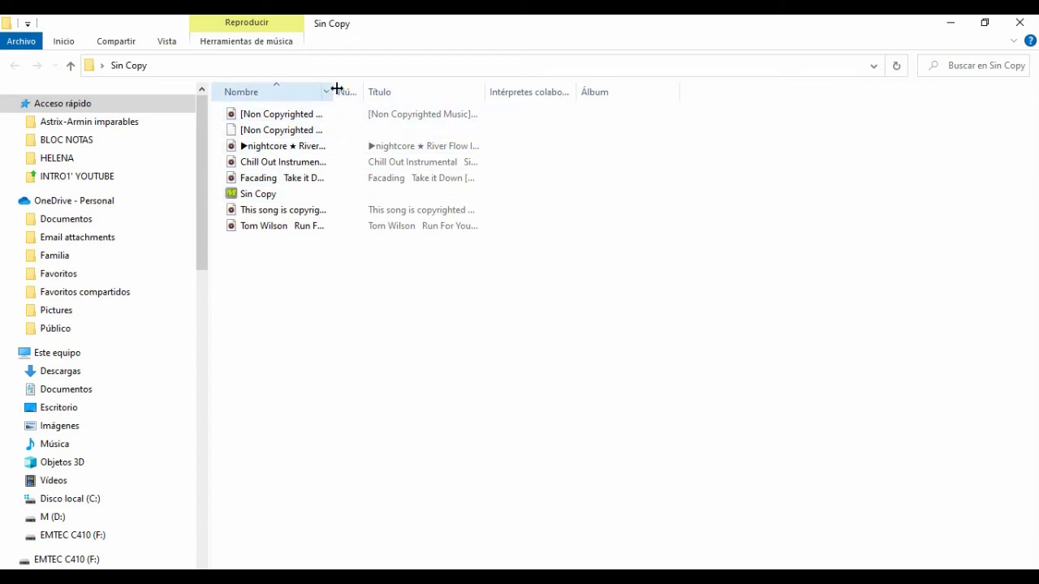
{"action": "left_click_drag", "start_coordinate": [334, 86], "coordinate": [493, 87]}
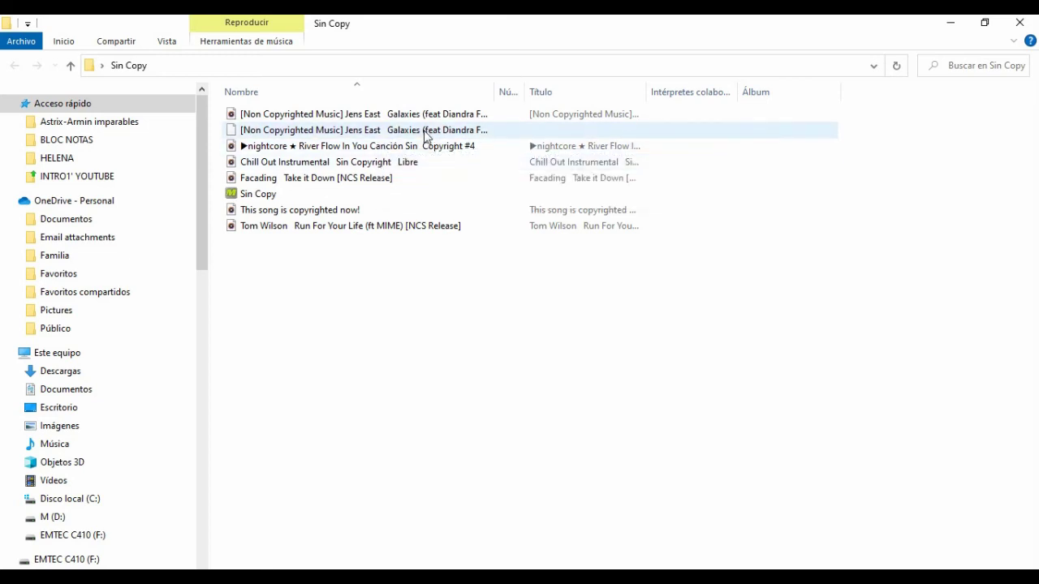
{"action": "left_click", "coordinate": [426, 136]}
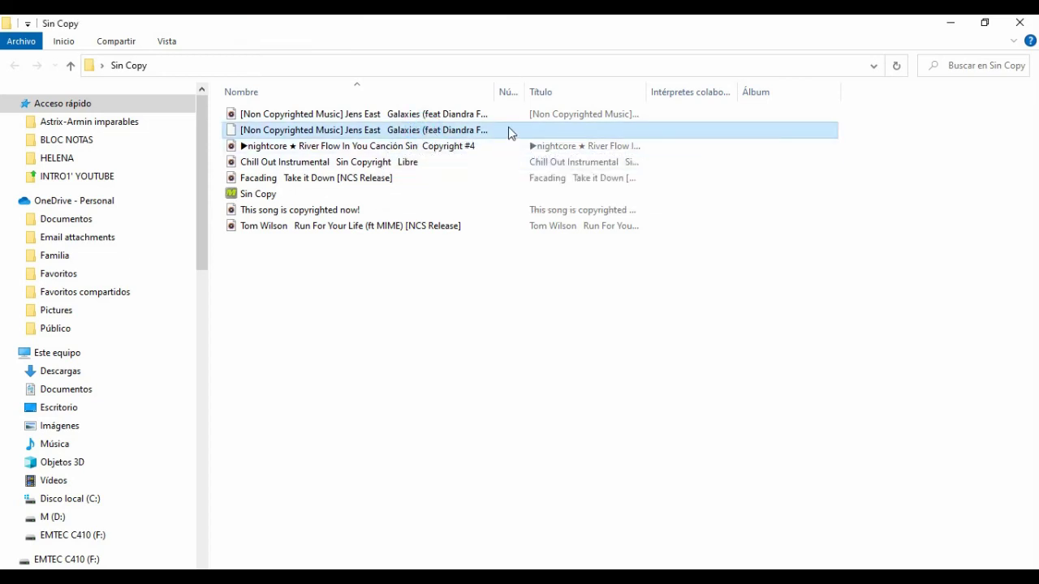
{"action": "left_click_drag", "start_coordinate": [494, 87], "coordinate": [689, 82]}
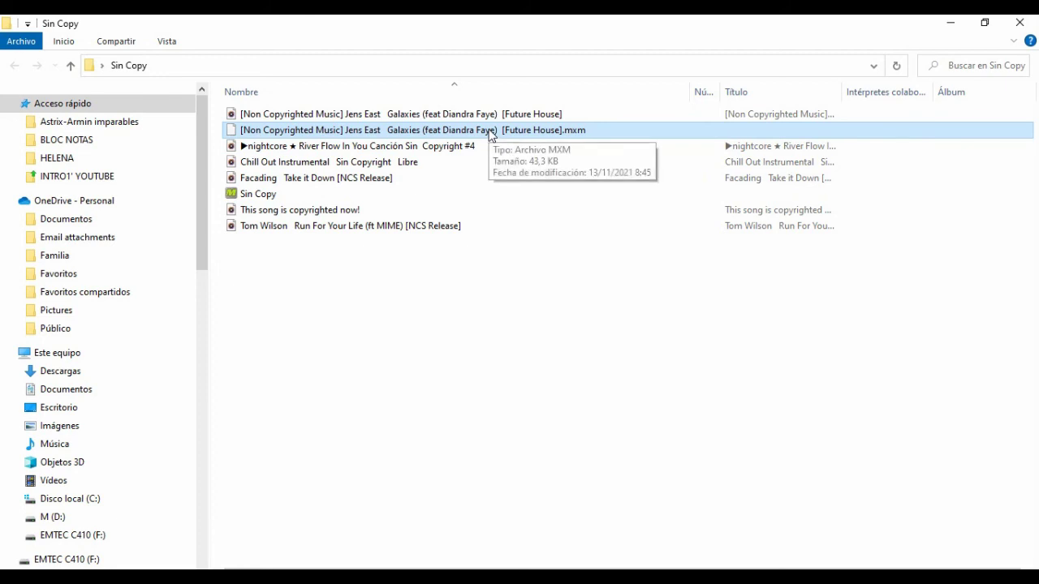
{"action": "key", "text": "Delete"}
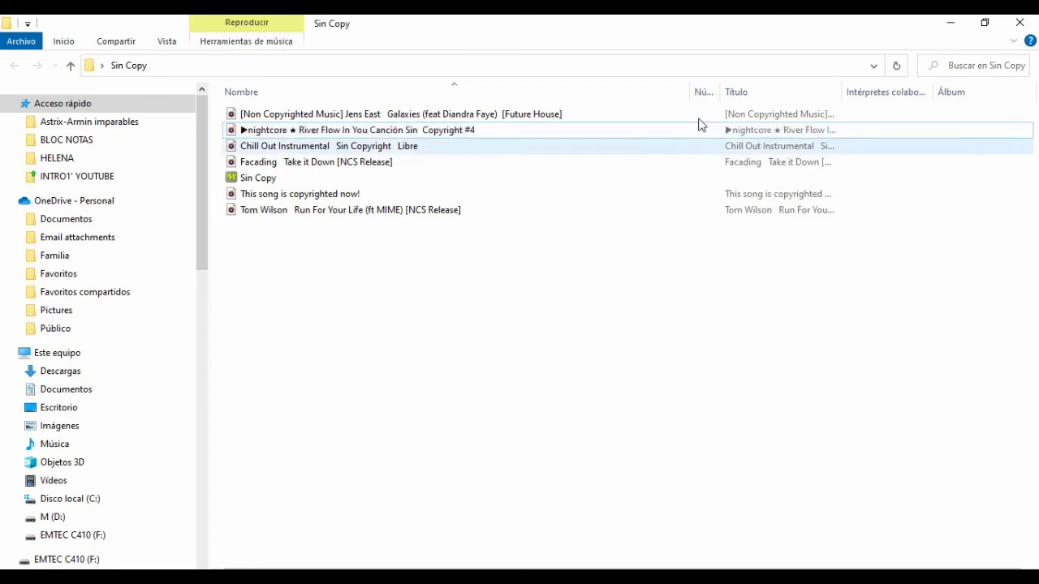
Step: Minimize the Sin Copy folder window, then bring MixMeister Fusion back on screen in a maximized window
{"action": "left_click", "coordinate": [950, 25]}
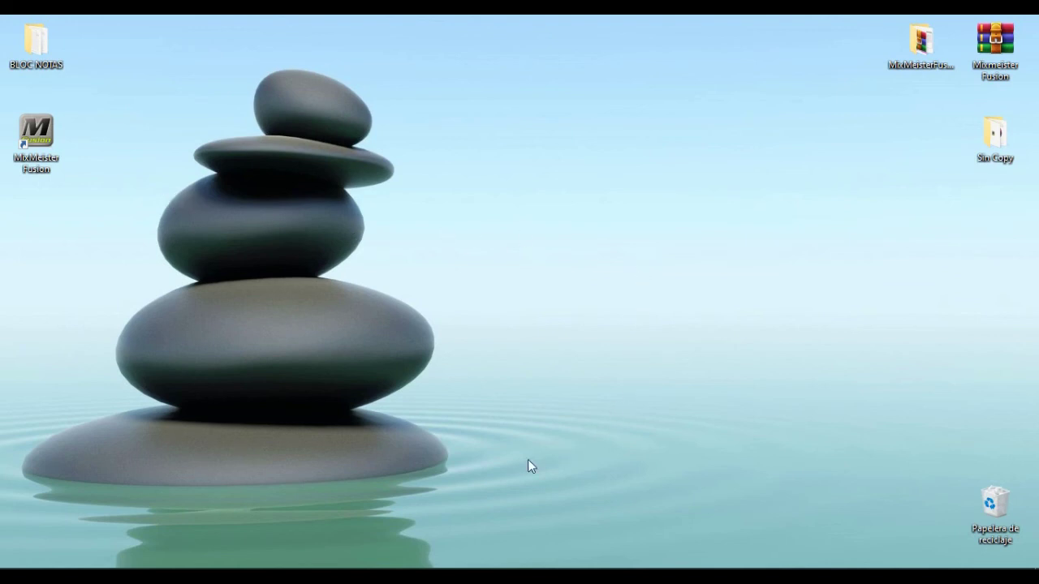
{"action": "left_click", "coordinate": [541, 572]}
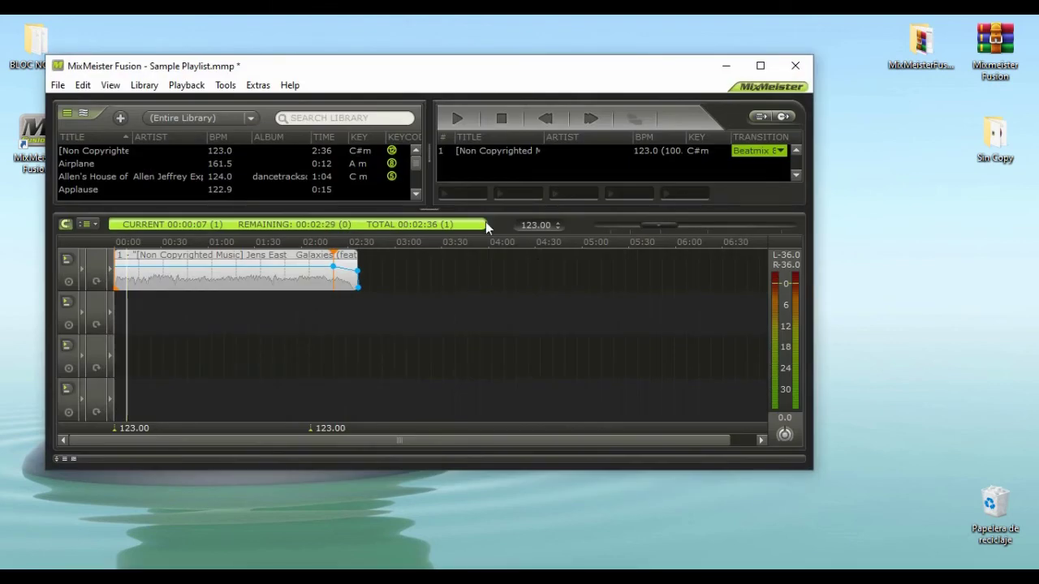
{"action": "left_click", "coordinate": [760, 68]}
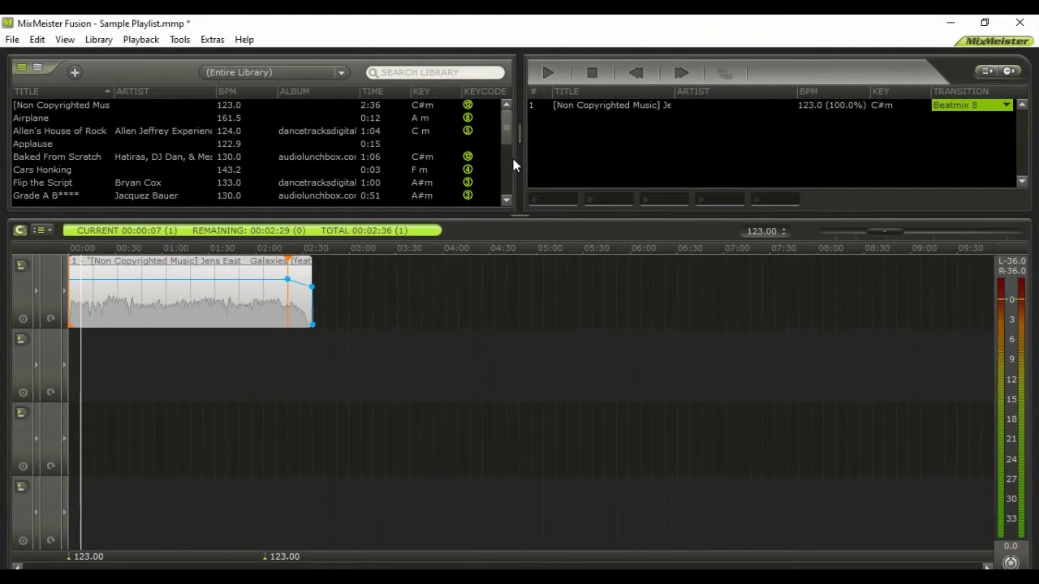
Step: Turn off storing plot files along side the music file in the Plot Files options and accept the change
{"action": "left_click", "coordinate": [180, 40]}
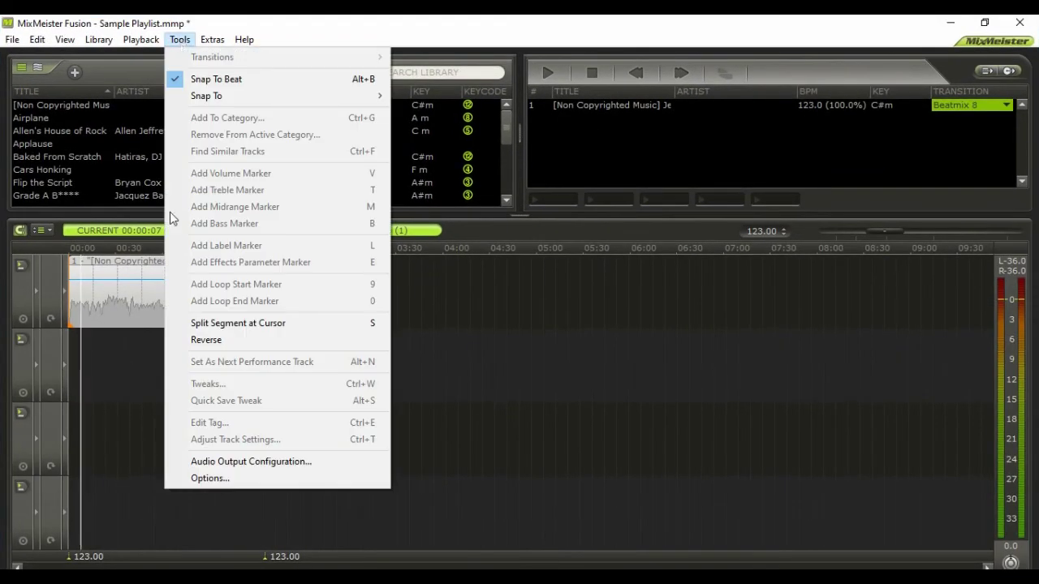
{"action": "left_click", "coordinate": [229, 479]}
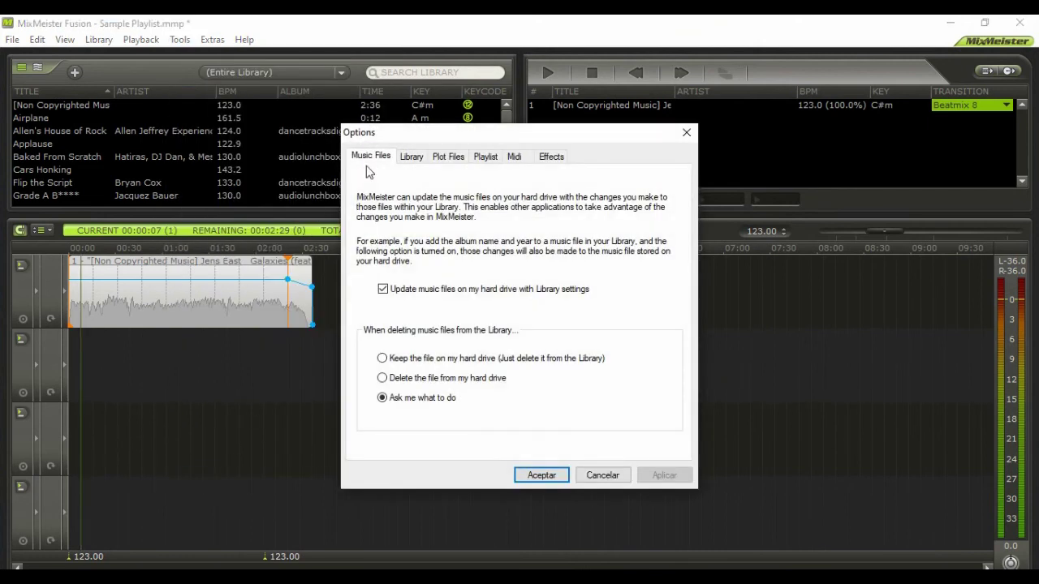
{"action": "left_click", "coordinate": [465, 158]}
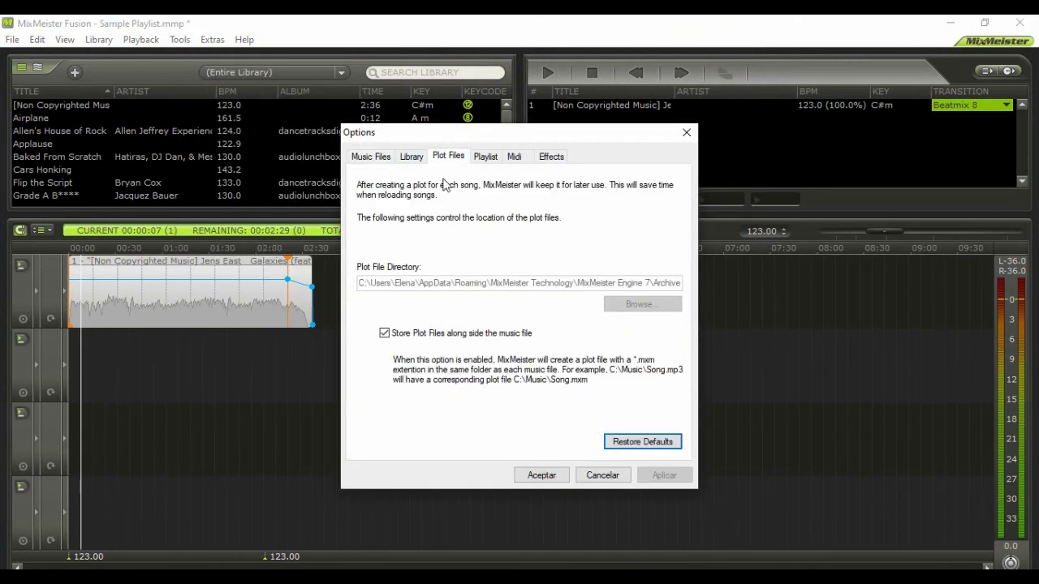
{"action": "left_click", "coordinate": [384, 333]}
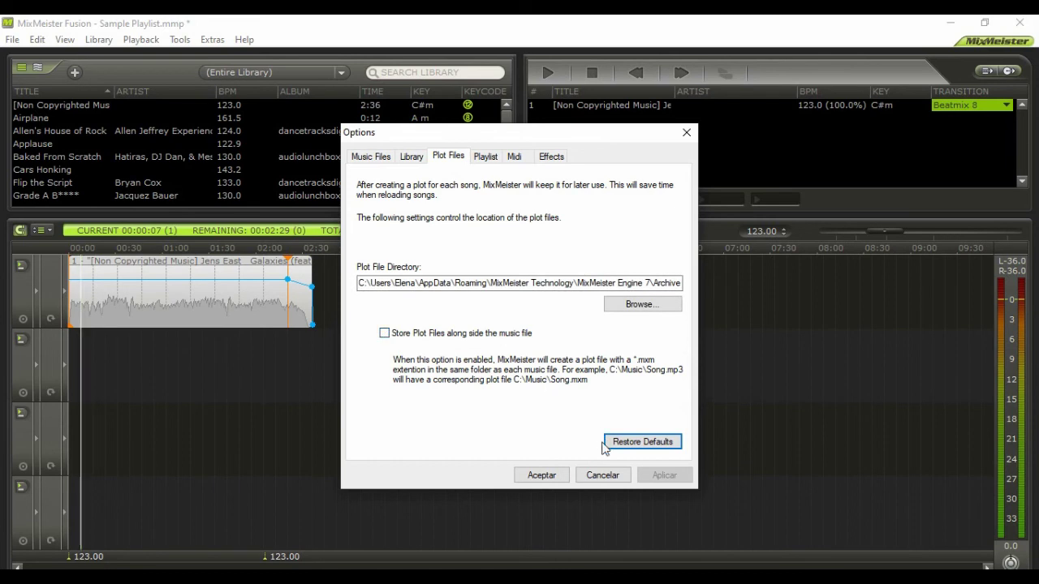
{"action": "left_click", "coordinate": [541, 475]}
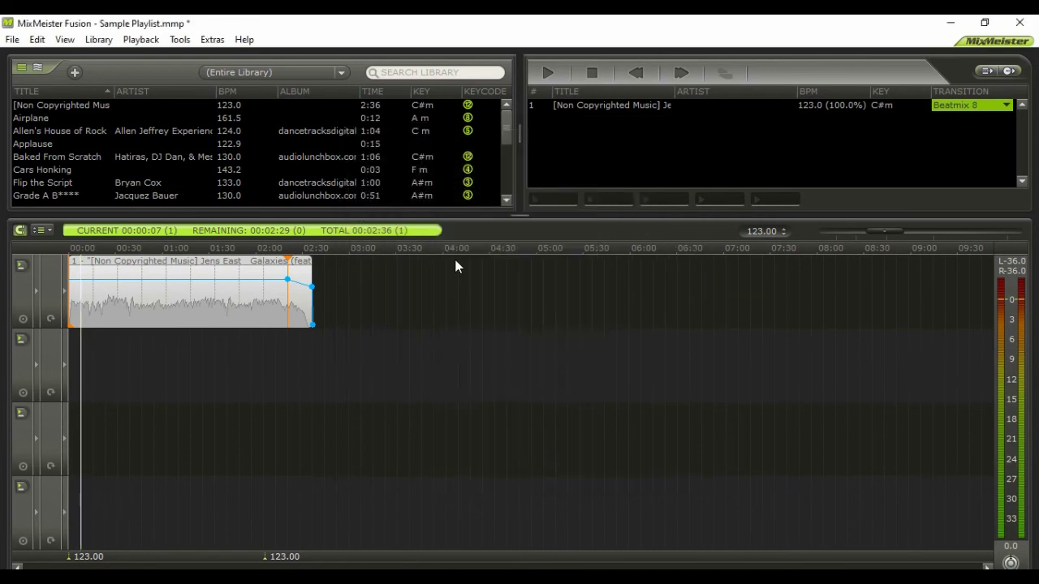
Step: Remove the Galaxies track from the timeline and add it again from the library to the empty playlist
{"action": "left_click", "coordinate": [254, 302]}
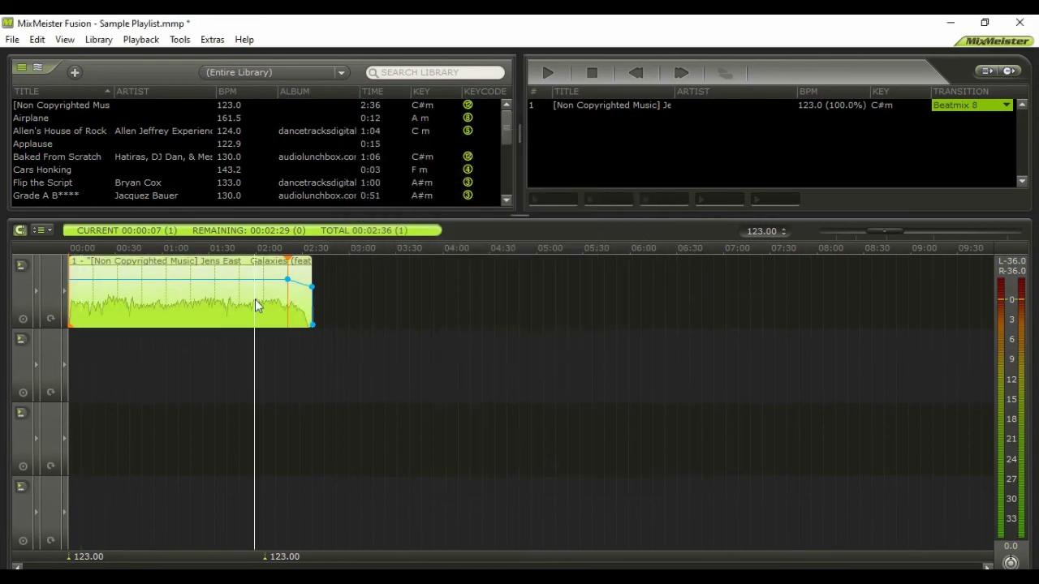
{"action": "key", "text": "Delete"}
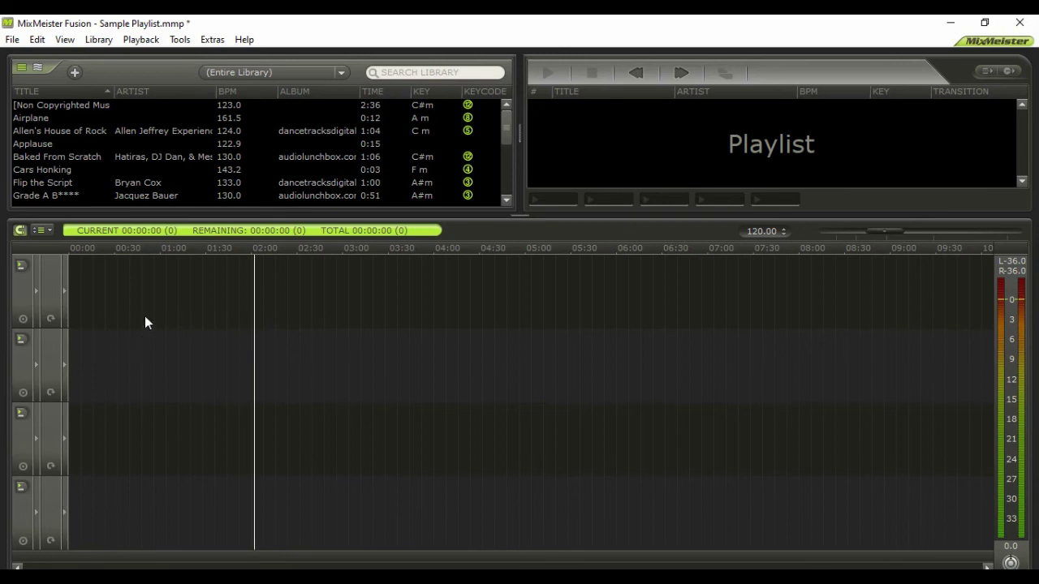
{"action": "left_click_drag", "start_coordinate": [191, 106], "coordinate": [659, 136]}
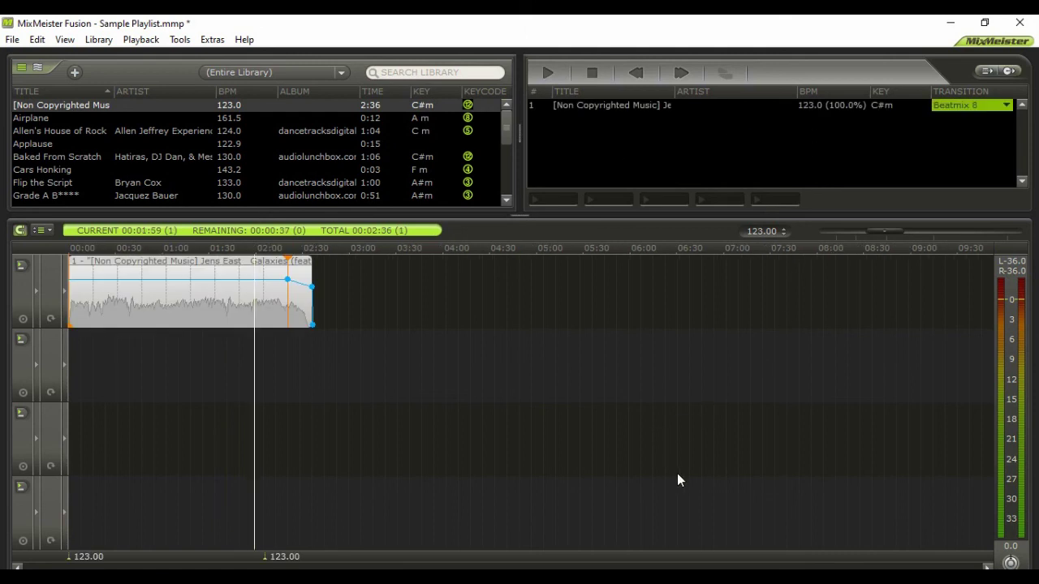
Step: Check the desktop's Sin Copy folder for a new .mxm plot file, close it, and return to MixMeister Fusion
{"action": "left_click", "coordinate": [951, 22]}
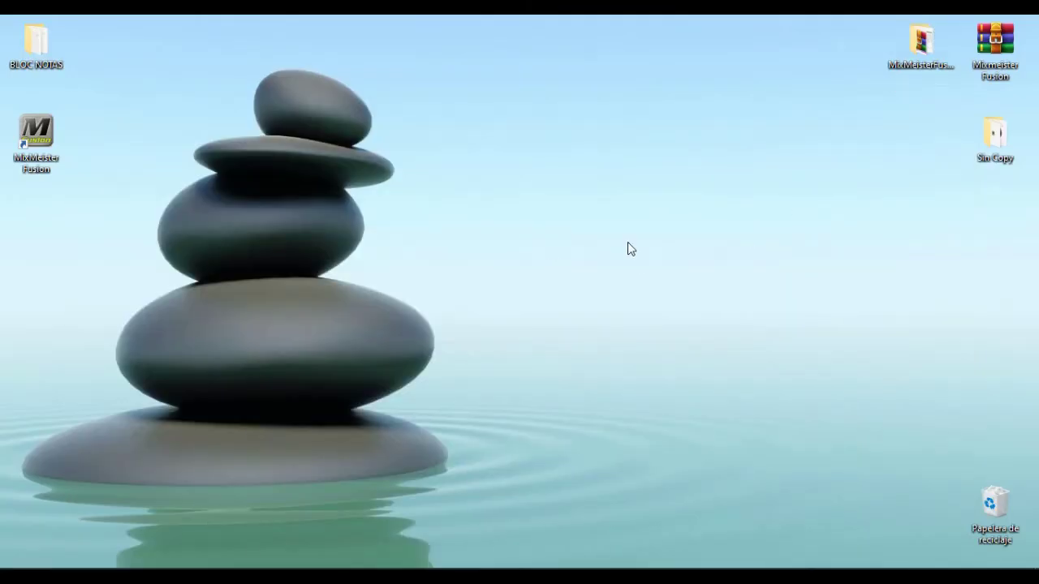
{"action": "double_click", "coordinate": [977, 154]}
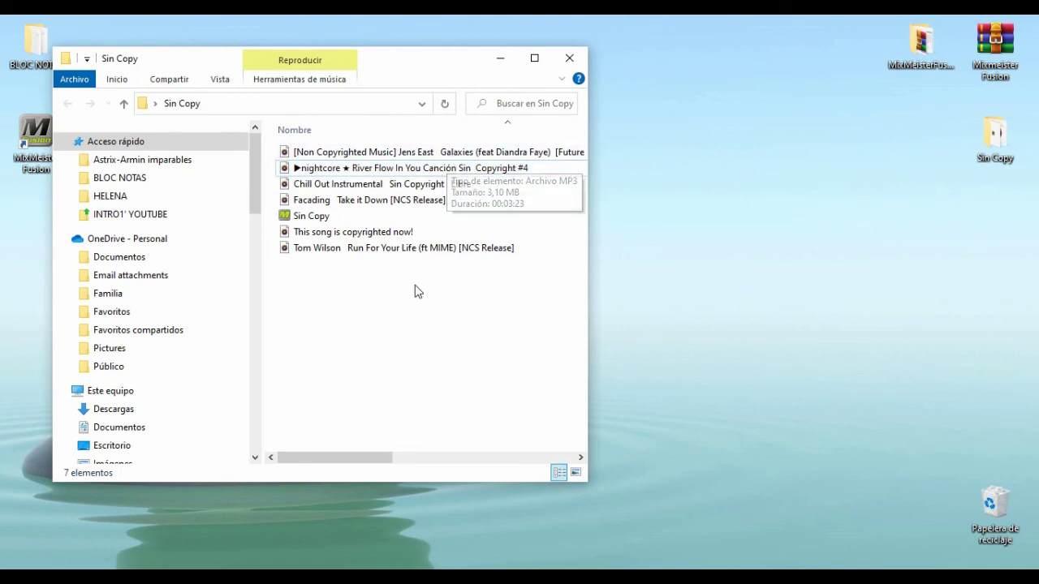
{"action": "left_click", "coordinate": [568, 60]}
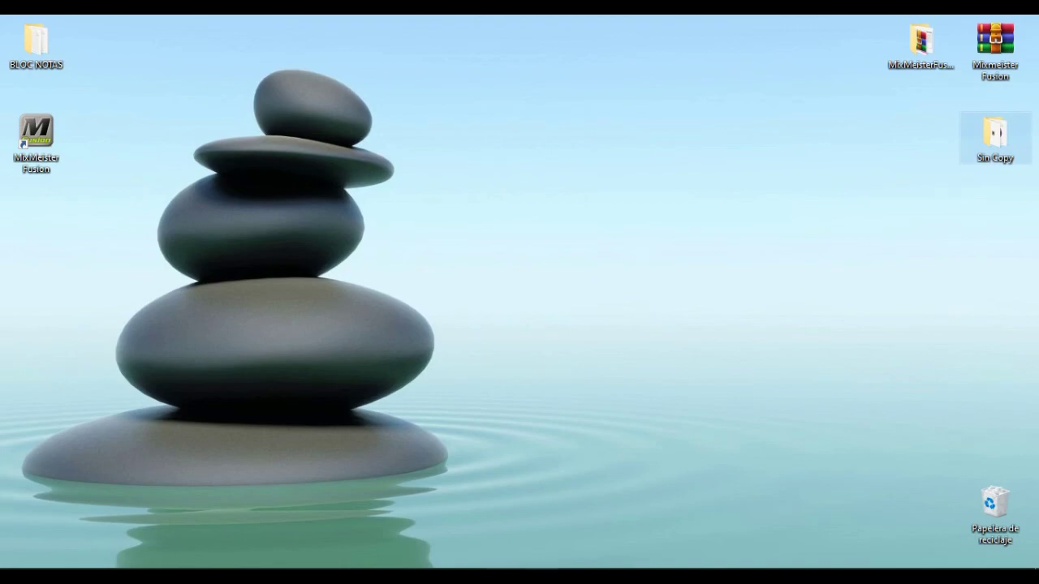
{"action": "key", "text": "alt+Tab"}
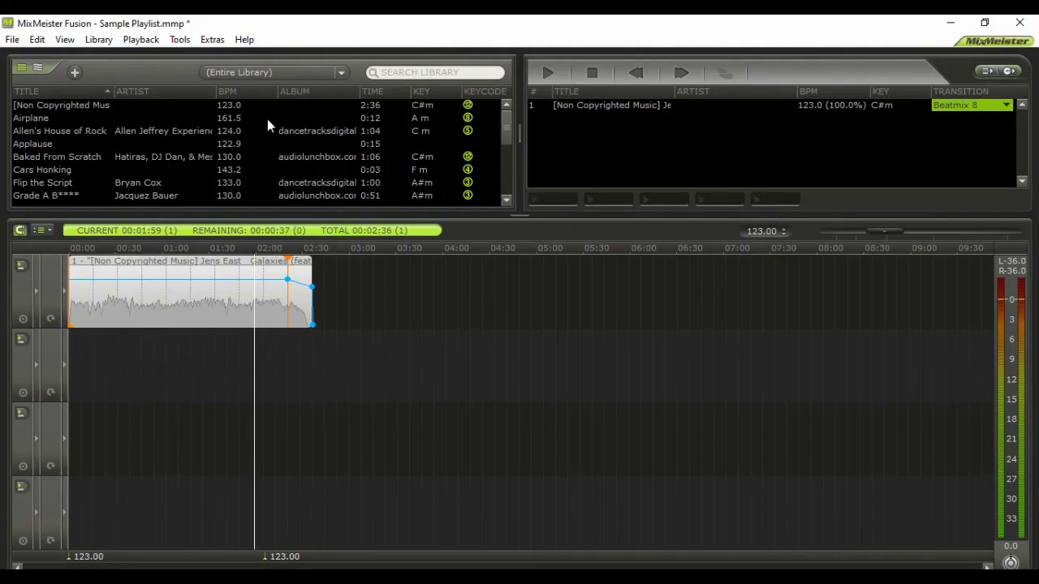
Step: Review the available default transitions in the Playlist options, keep Beatmix 8, and close the options dialog
{"action": "left_click", "coordinate": [180, 39]}
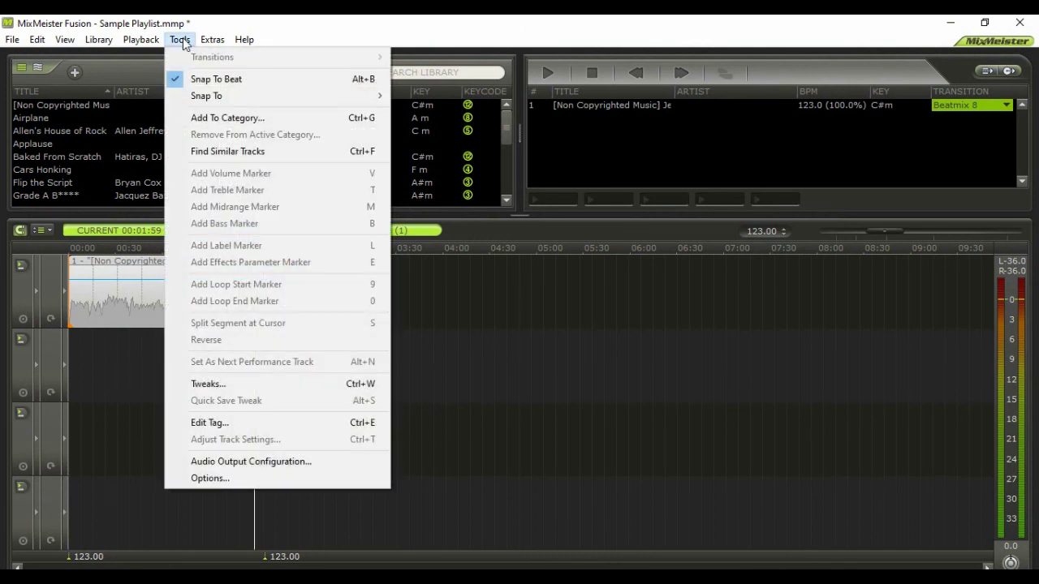
{"action": "left_click", "coordinate": [213, 479]}
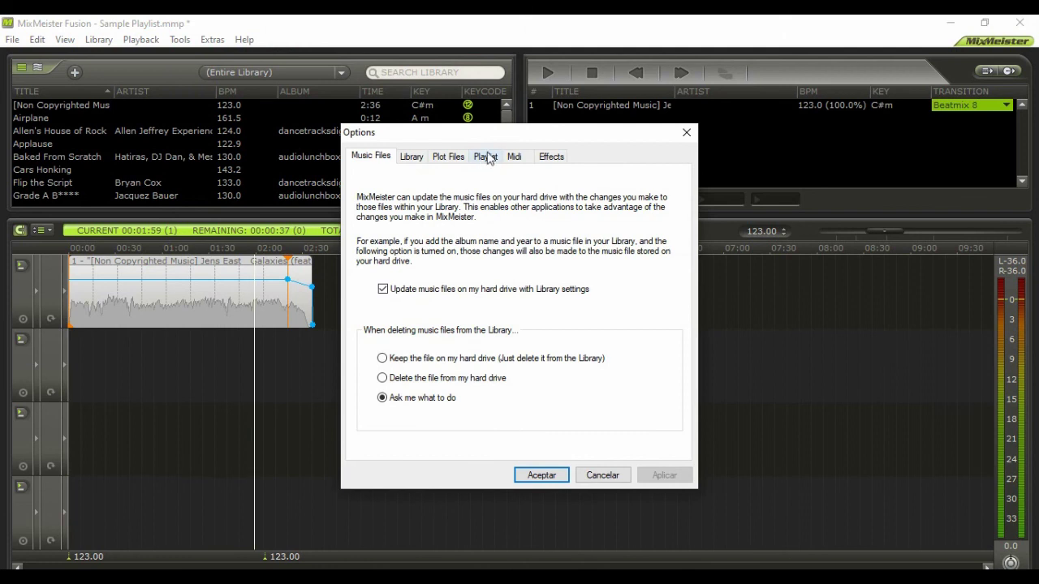
{"action": "left_click", "coordinate": [497, 156]}
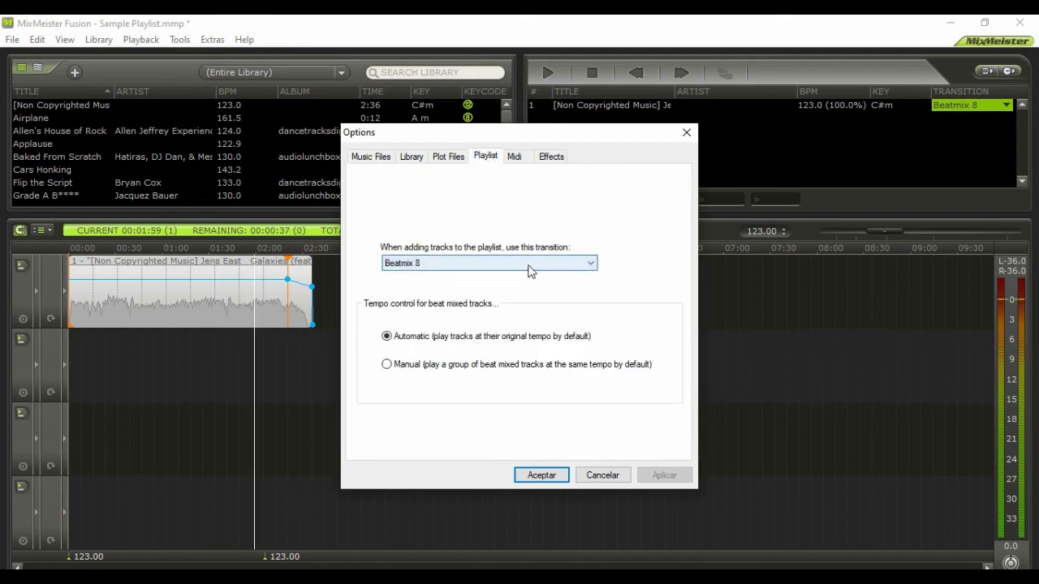
{"action": "left_click", "coordinate": [589, 266]}
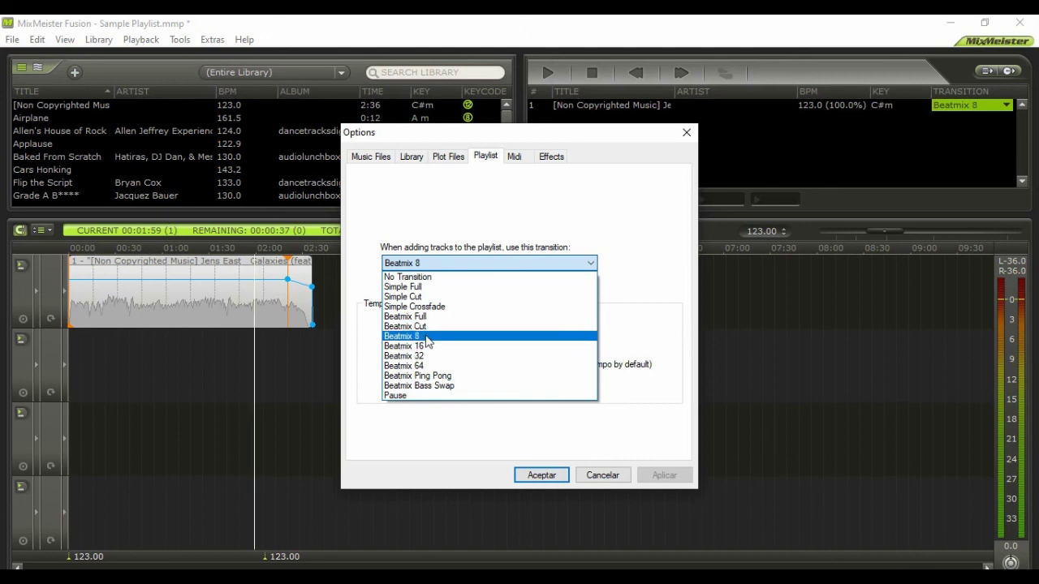
{"action": "left_click", "coordinate": [556, 476]}
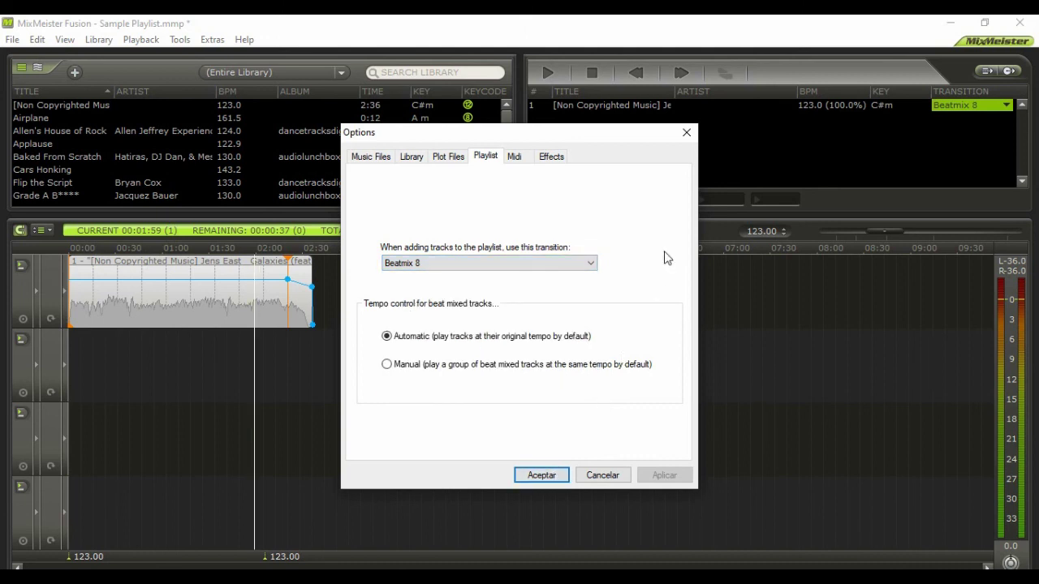
{"action": "left_click", "coordinate": [556, 162]}
{"action": "key", "text": "Return"}
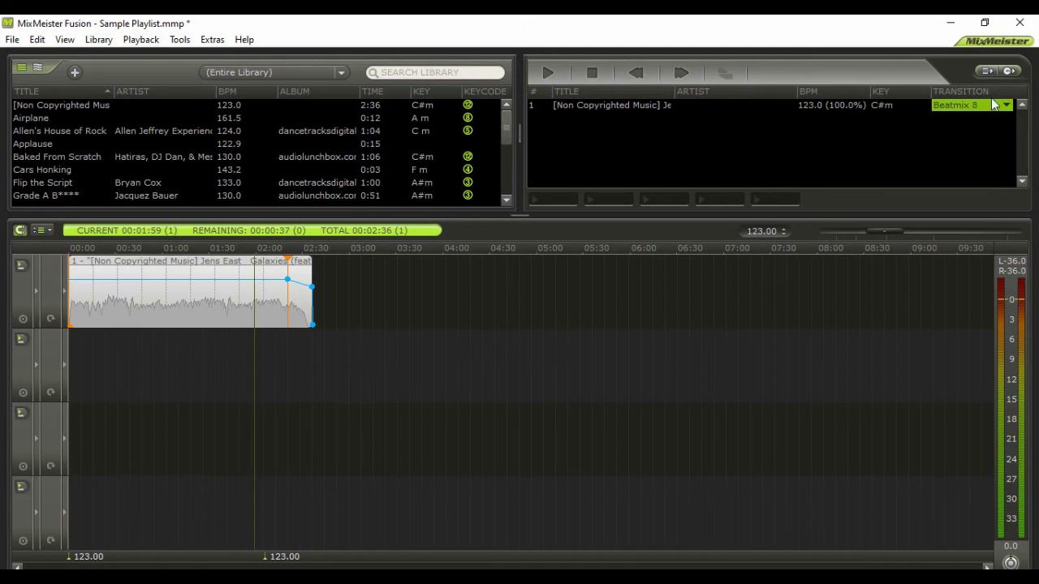
Step: Exit MixMeister Fusion without saving the changes to the sample playlist
{"action": "left_click", "coordinate": [1021, 23]}
{"action": "left_click", "coordinate": [545, 345]}
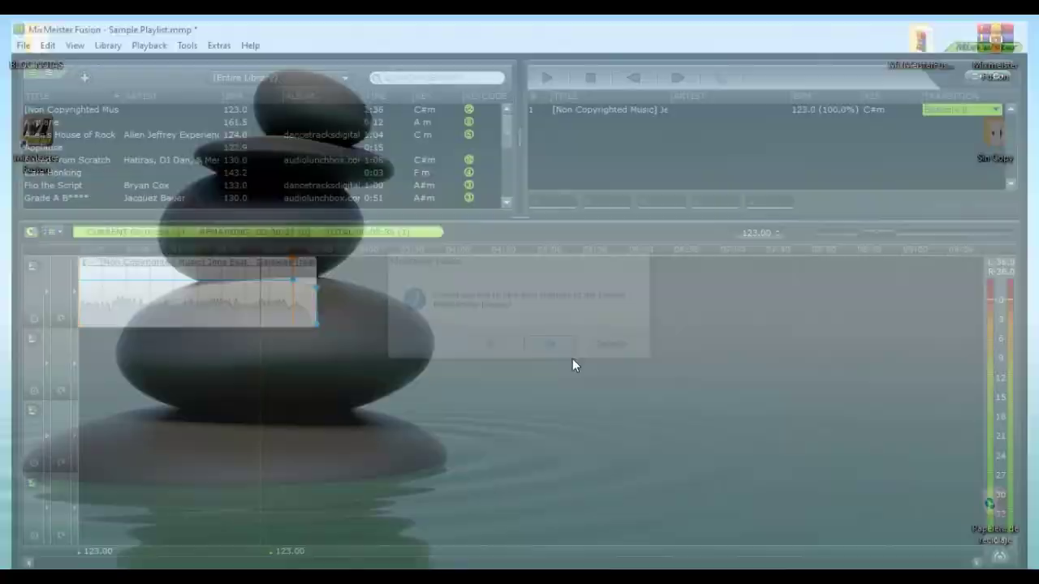